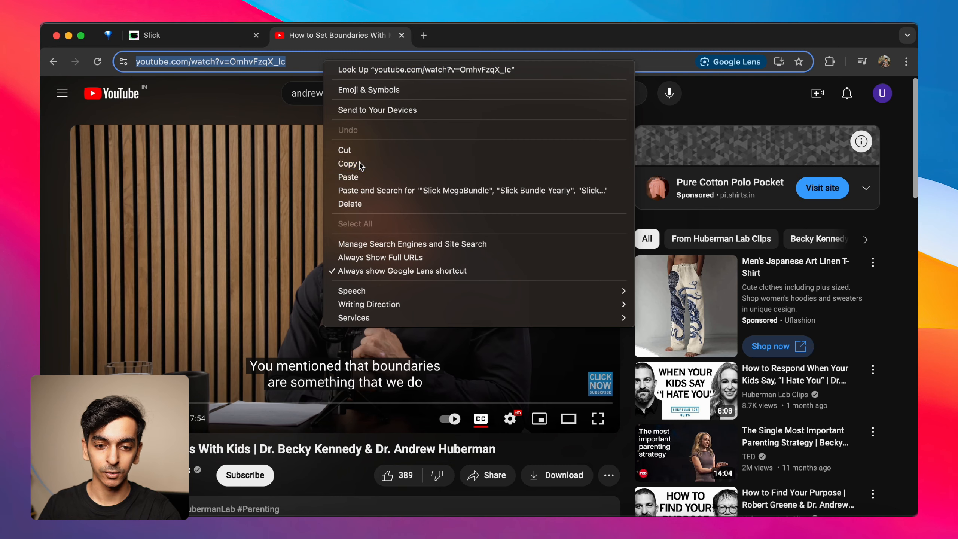
# Switch to the Slick page and paste the copied YouTube link as the source video URL.
pyautogui.click(211, 35)
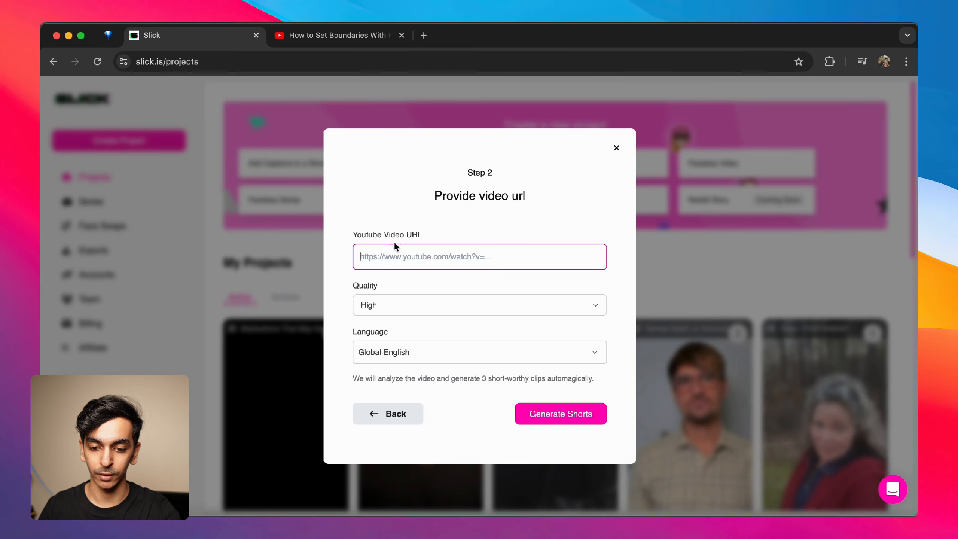
pyautogui.rightClick(388, 257)
pyautogui.click(402, 344)
# Choose Global English as the video language and generate the shorts at High quality.
pyautogui.click(402, 349)
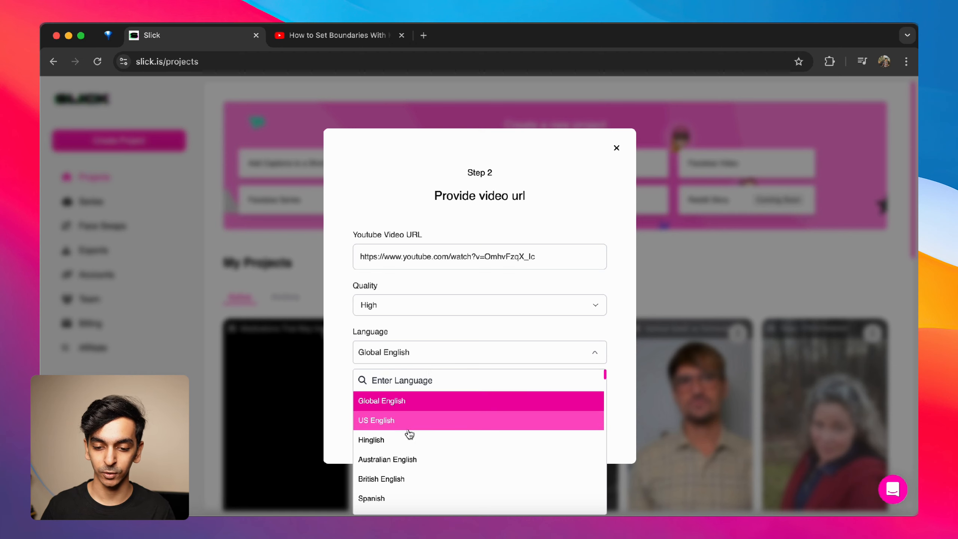
pyautogui.scroll(-4, 409, 434)
pyautogui.scroll(5, 408, 439)
pyautogui.click(395, 402)
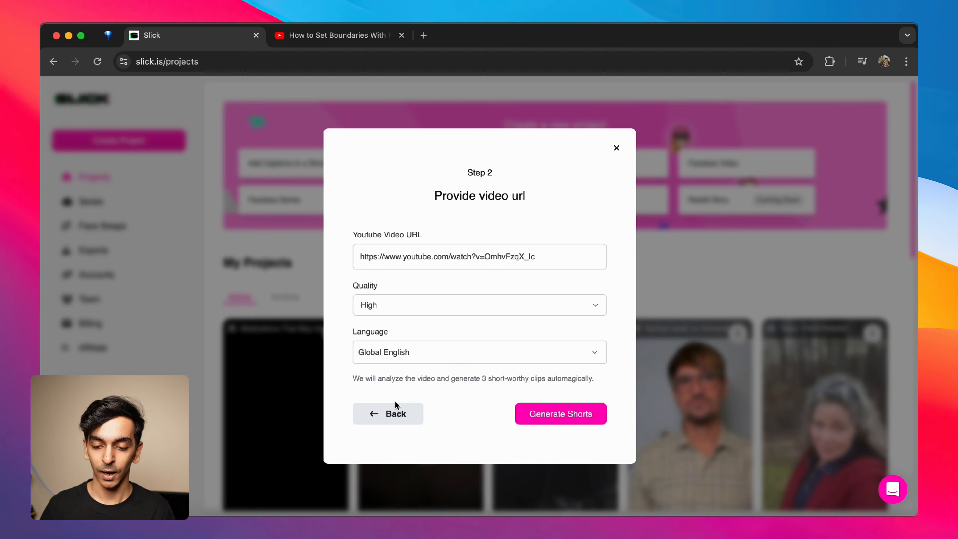
pyautogui.click(557, 415)
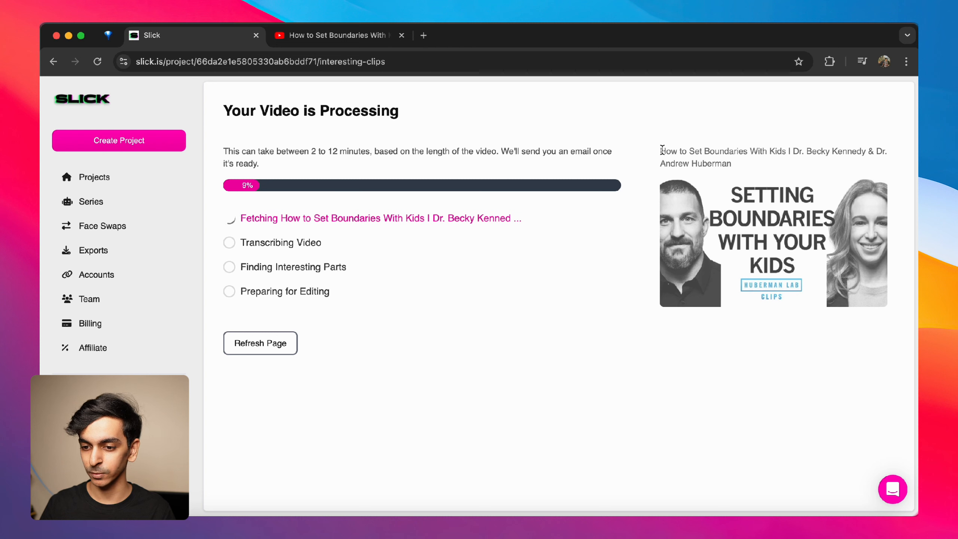
# Check the processing page's video title against the YouTube source, and read the estimated time and email notice.
pyautogui.moveTo(663, 150); pyautogui.dragTo(764, 176)
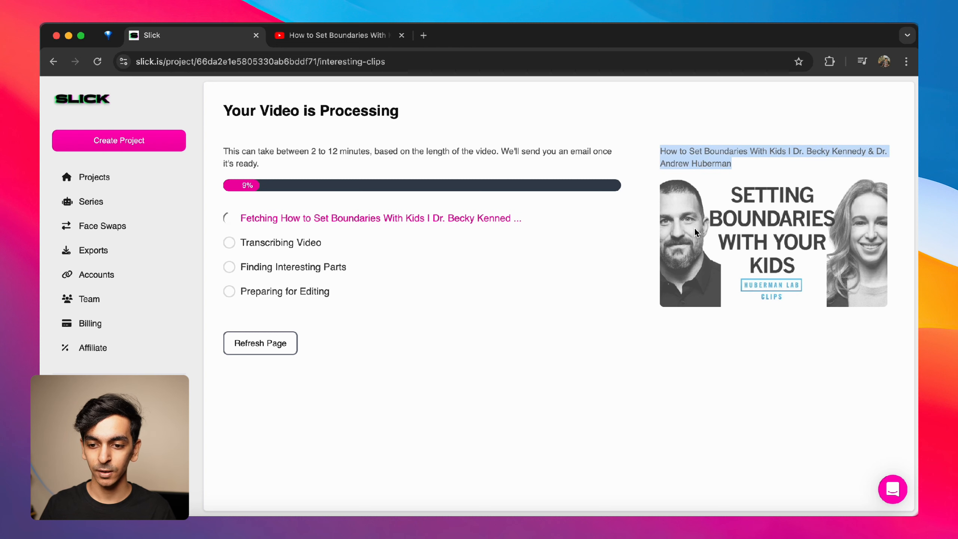
pyautogui.click(377, 41)
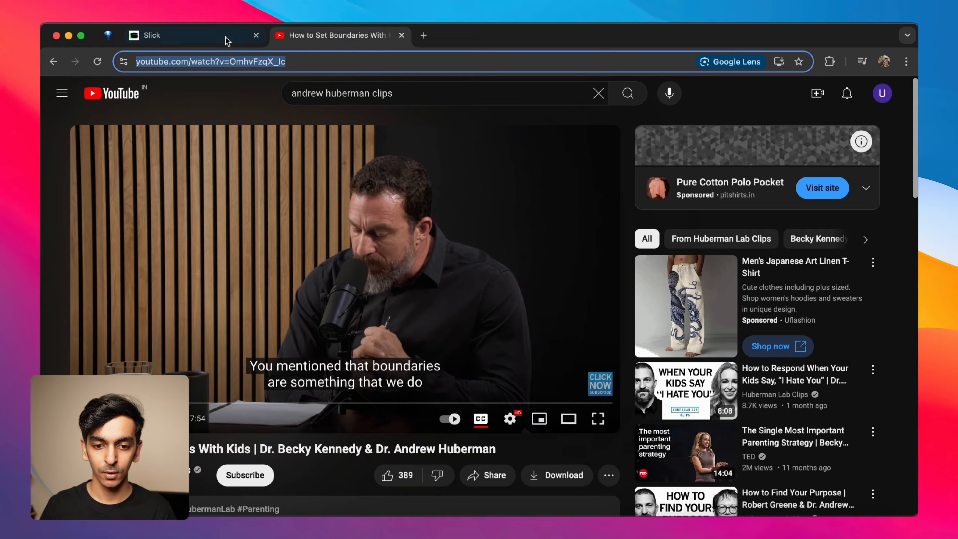
pyautogui.click(227, 37)
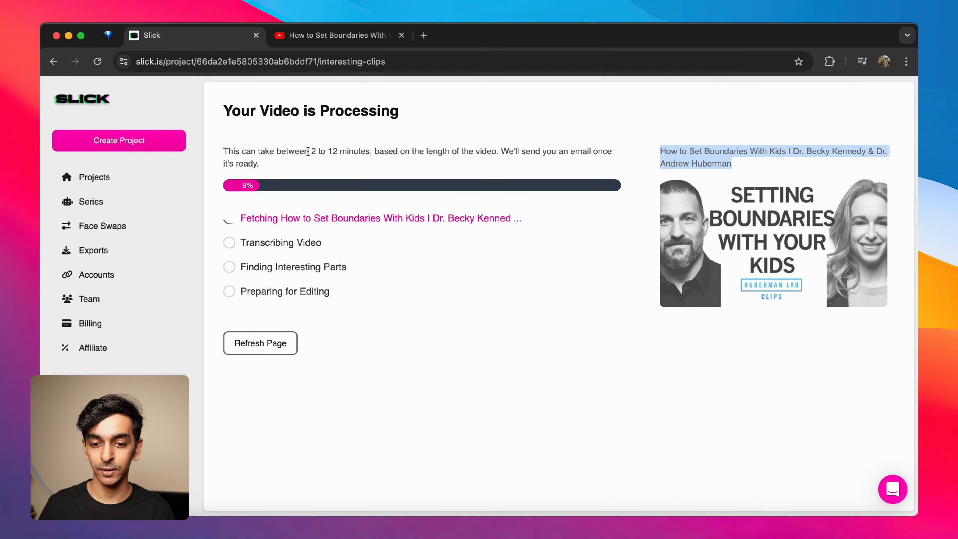
pyautogui.moveTo(308, 152); pyautogui.dragTo(370, 153)
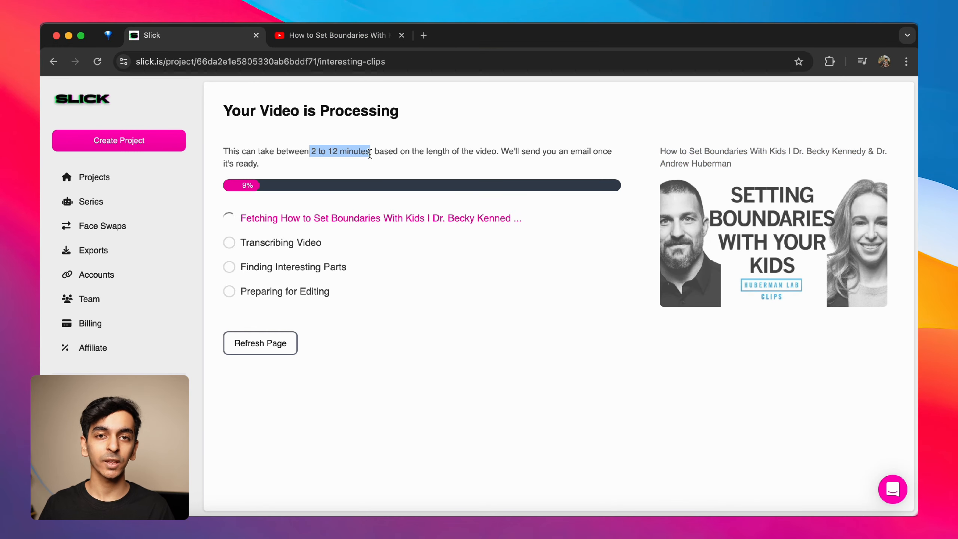
pyautogui.click(412, 176)
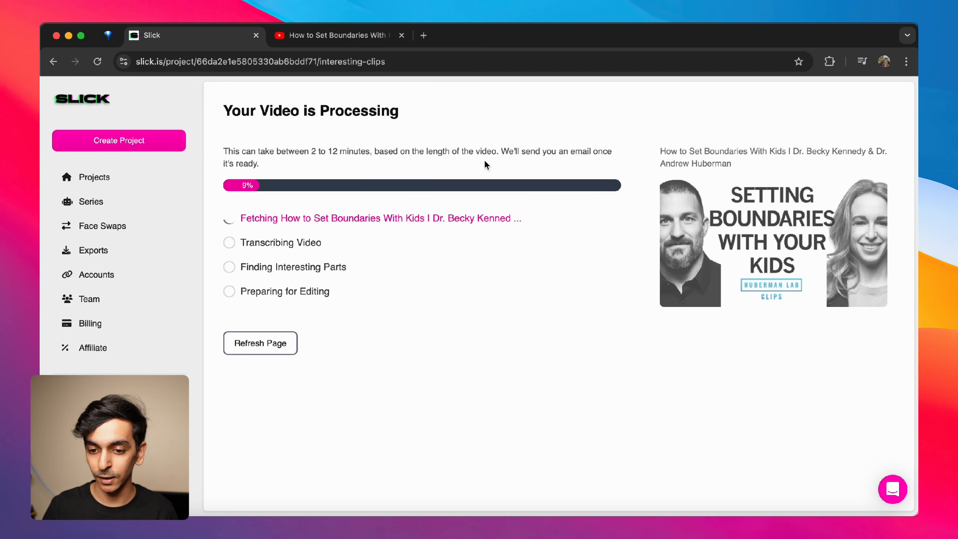
pyautogui.moveTo(500, 150); pyautogui.dragTo(519, 168)
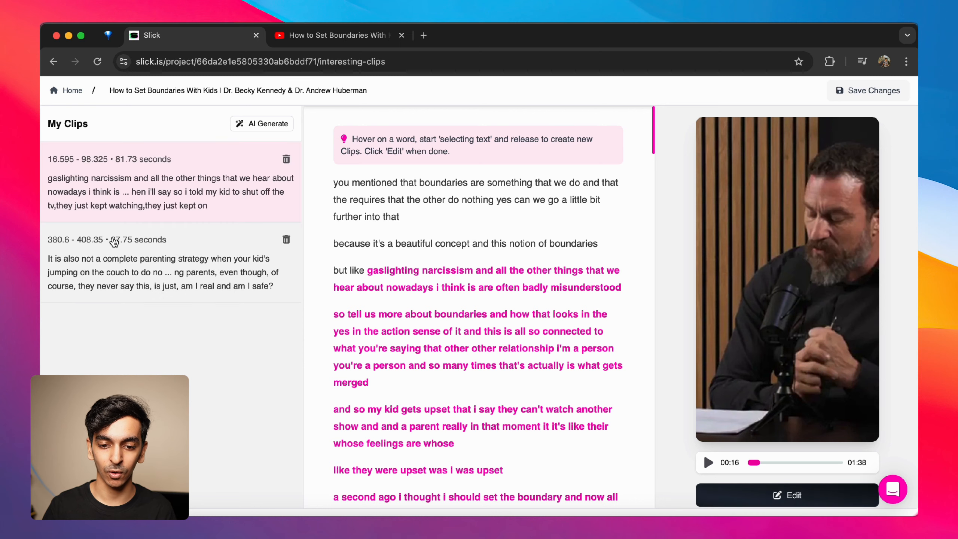
# Generate more clips with AI and open the clip about gaslighting and narcissism for editing.
pyautogui.click(186, 257)
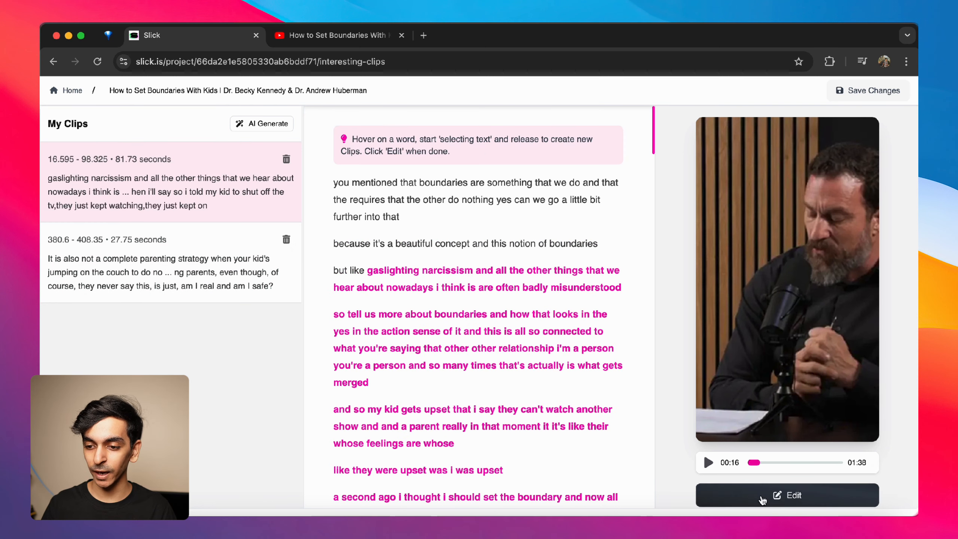
pyautogui.click(262, 123)
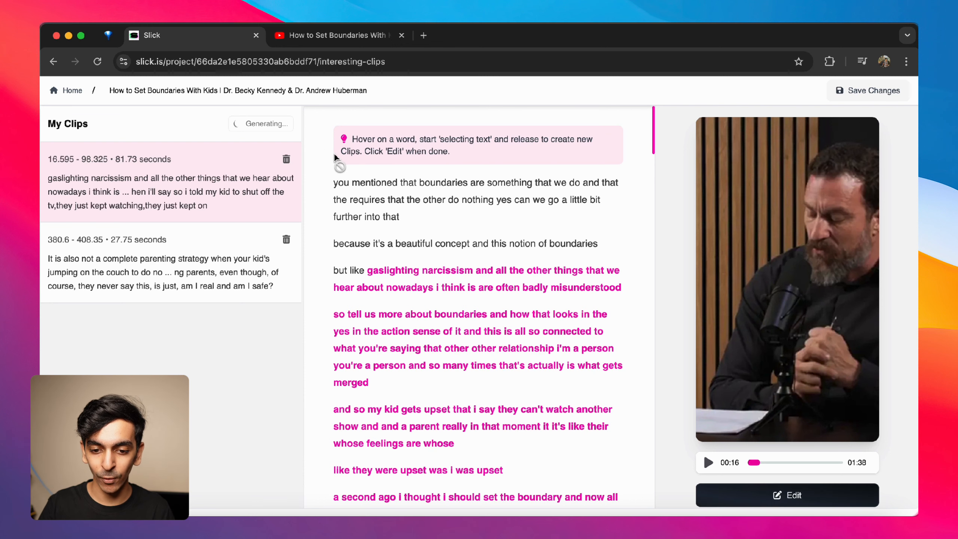
pyautogui.moveTo(339, 186); pyautogui.dragTo(450, 300)
pyautogui.click(776, 497)
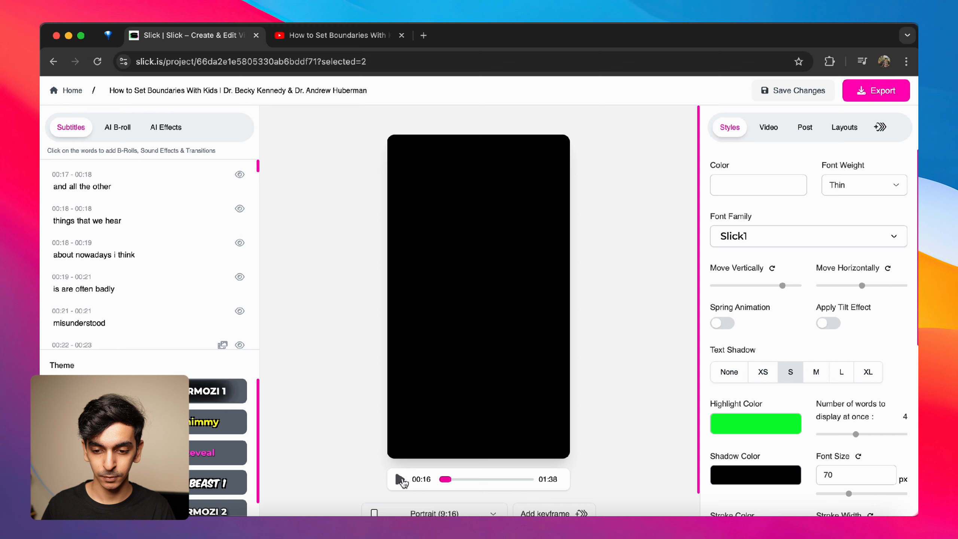
# Play the opening of the clip to preview its captions, and pause it.
pyautogui.click(400, 481)
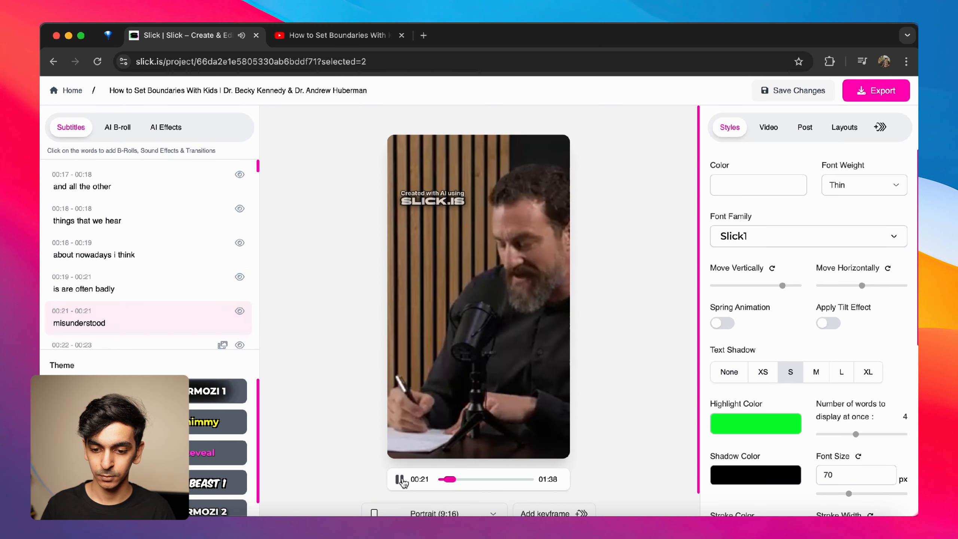
pyautogui.click(400, 480)
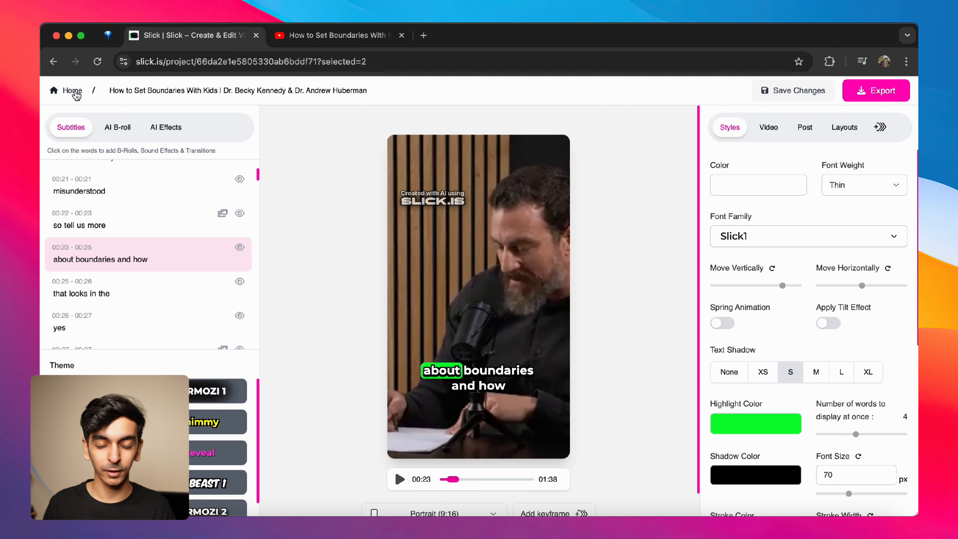
# Examine the B-roll, sound effect, transition and background music options for words in the "and all the other" subtitle.
pyautogui.scroll(4, 147, 245)
pyautogui.click(73, 186)
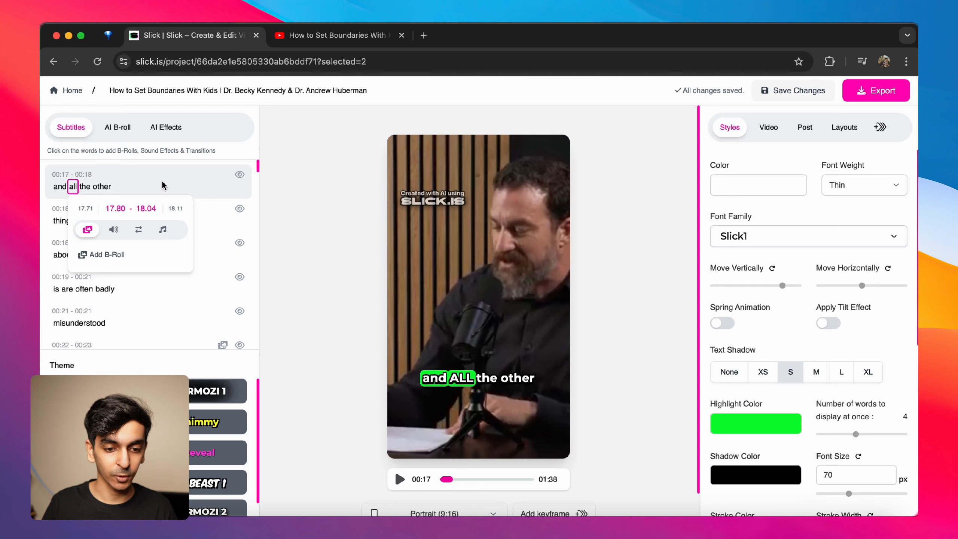
pyautogui.click(107, 185)
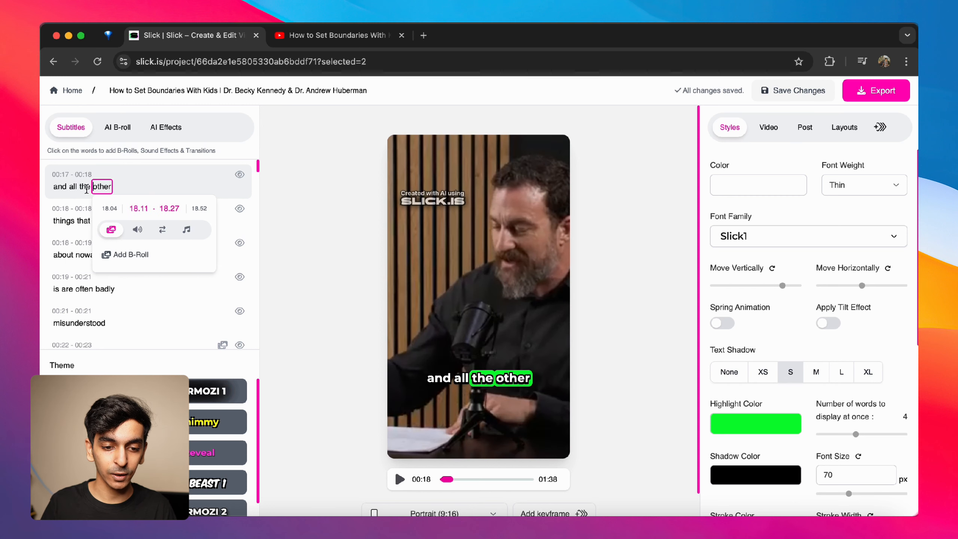
pyautogui.click(85, 186)
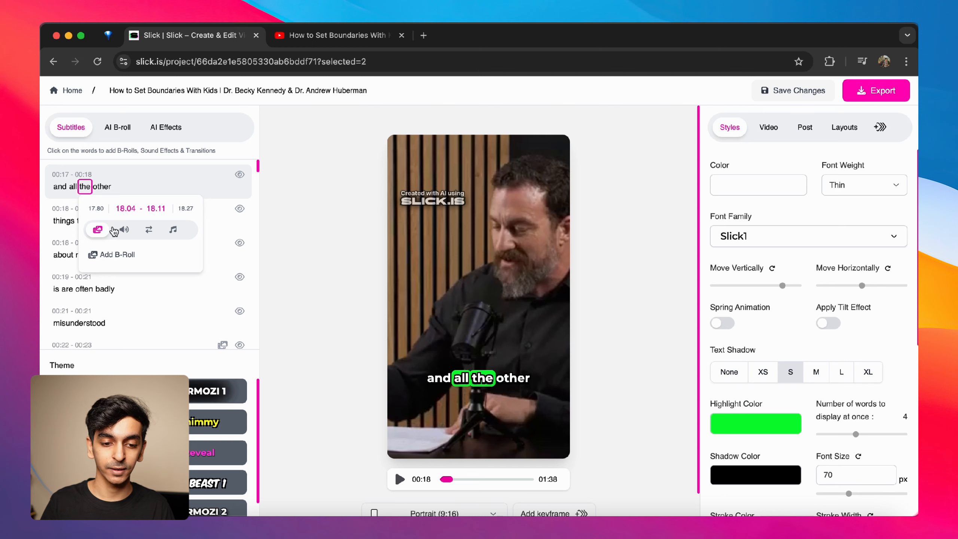
pyautogui.click(124, 230)
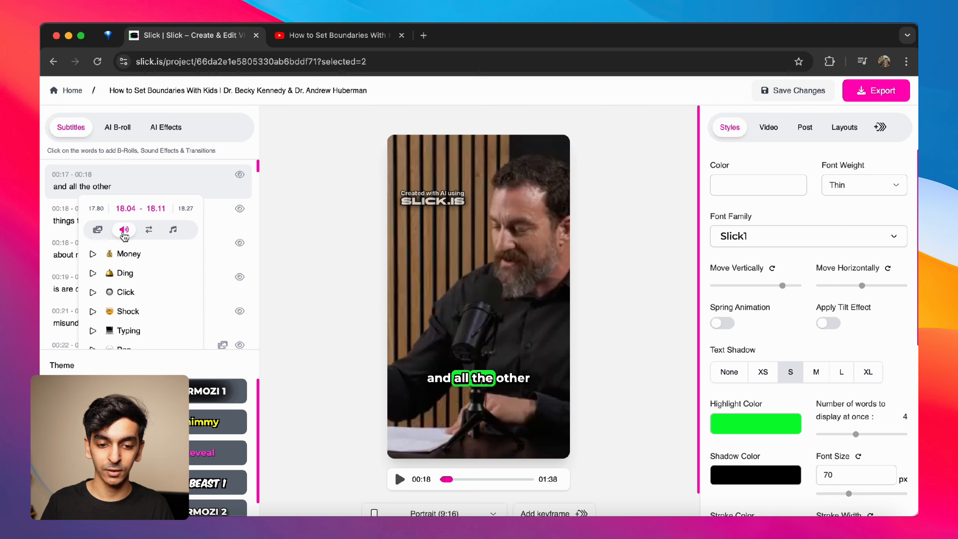
pyautogui.click(148, 229)
pyautogui.click(173, 230)
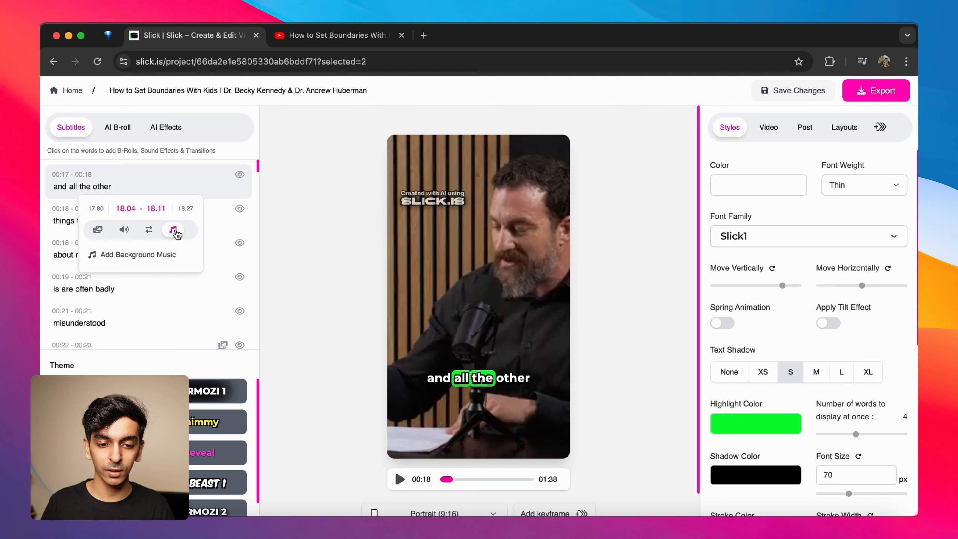
pyautogui.click(85, 186)
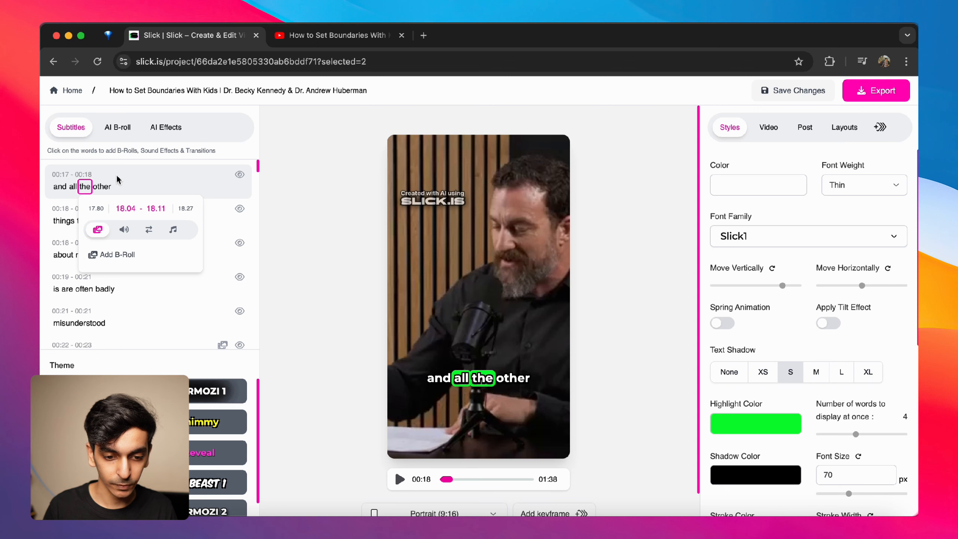
pyautogui.click(116, 174)
pyautogui.scroll(-1, 132, 286)
pyautogui.scroll(1, 132, 287)
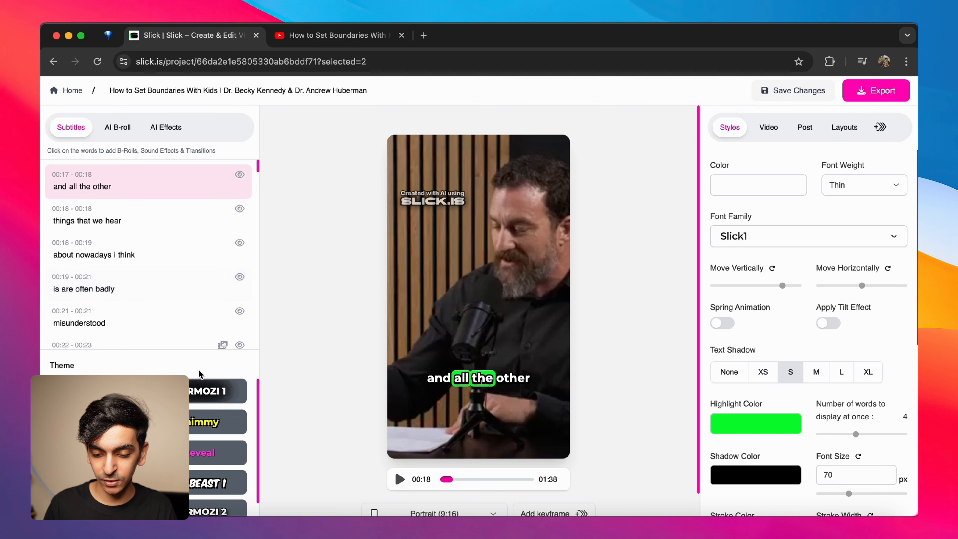
# Play the clip while trying several caption themes, settle on the Hormozi 1 theme, and pause playback.
pyautogui.click(400, 479)
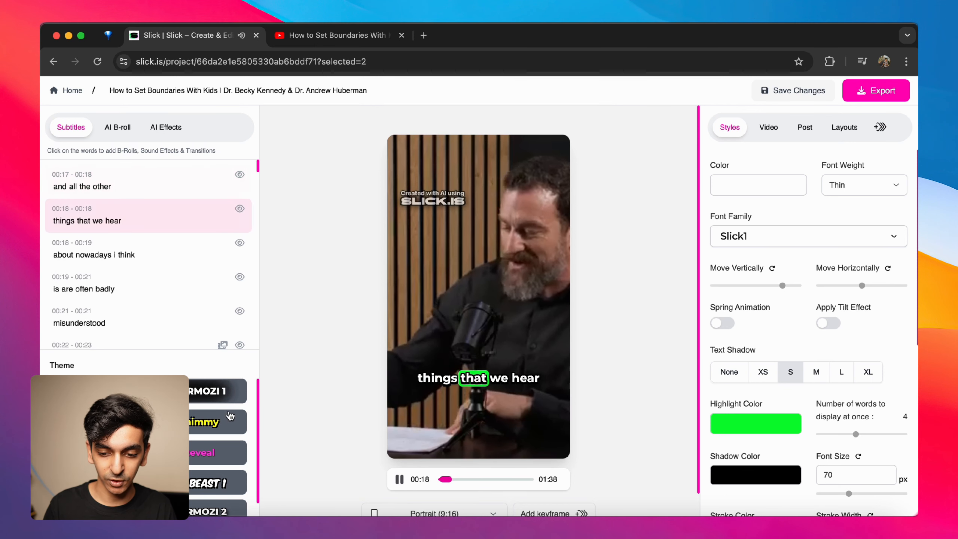
pyautogui.click(158, 391)
pyautogui.click(159, 452)
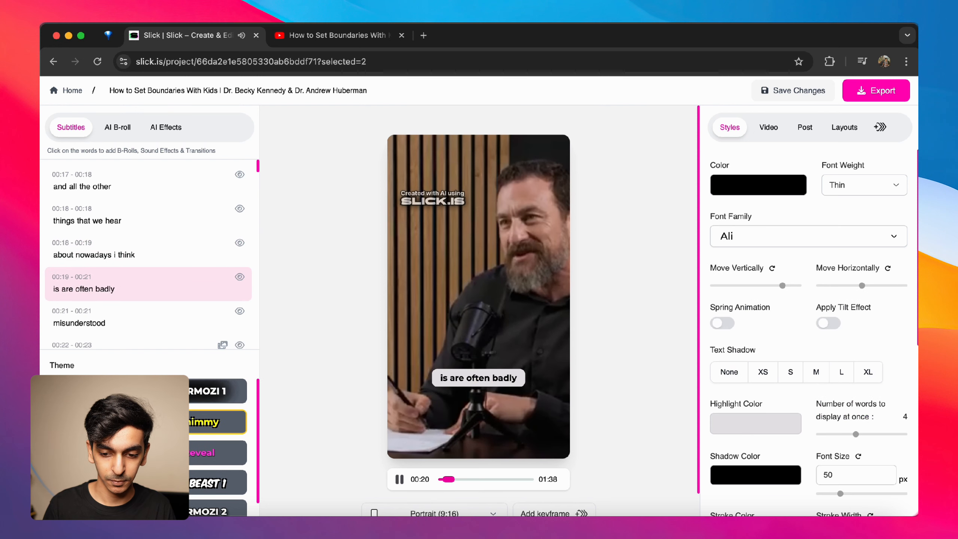
pyautogui.click(159, 422)
pyautogui.click(158, 511)
pyautogui.click(158, 483)
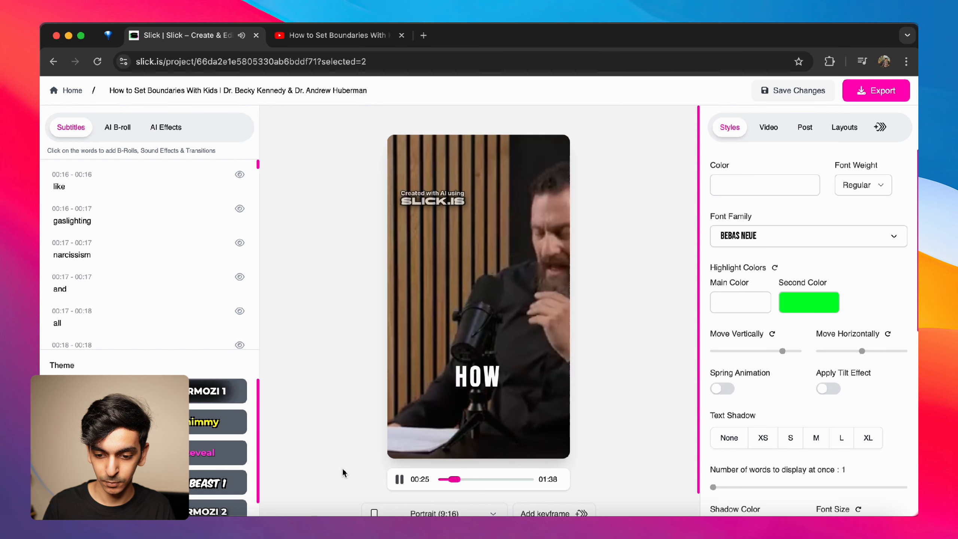
pyautogui.click(401, 480)
# Set the caption font family to Montserrat with a font weight of 900.
pyautogui.click(808, 236)
pyautogui.write('mont')
pyautogui.click(768, 294)
pyautogui.click(855, 184)
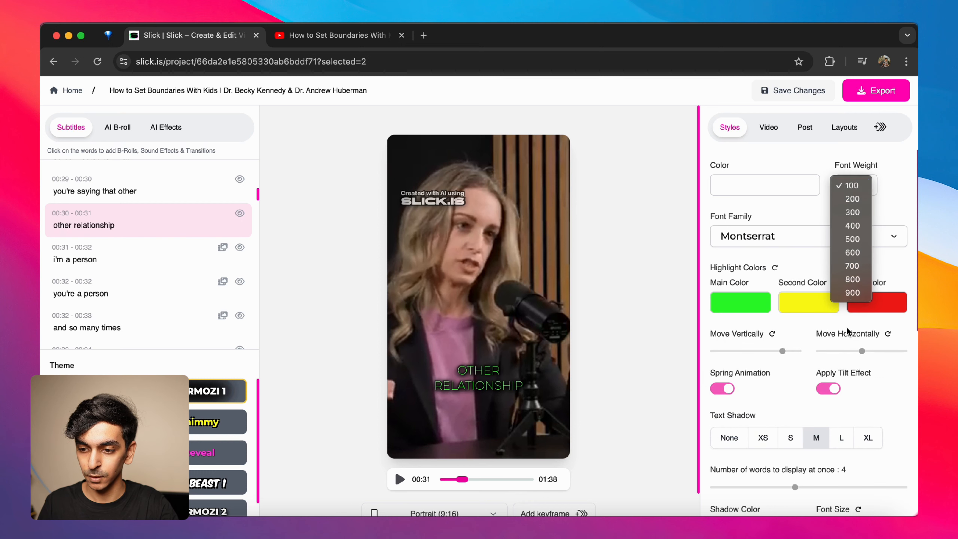
pyautogui.click(850, 293)
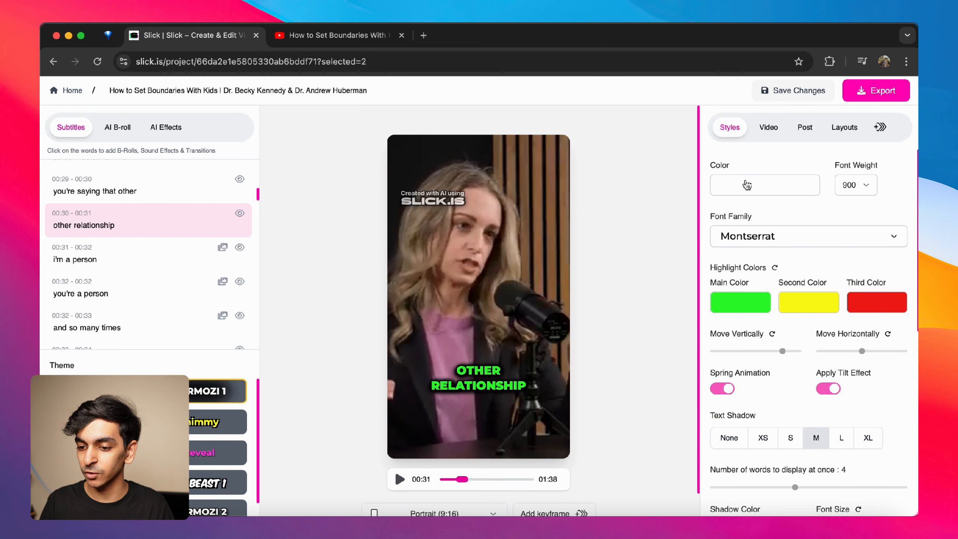
# Set the caption highlight colors to magenta for main, blue for second and orange for third.
pyautogui.scroll(-2, 792, 330)
pyautogui.click(744, 264)
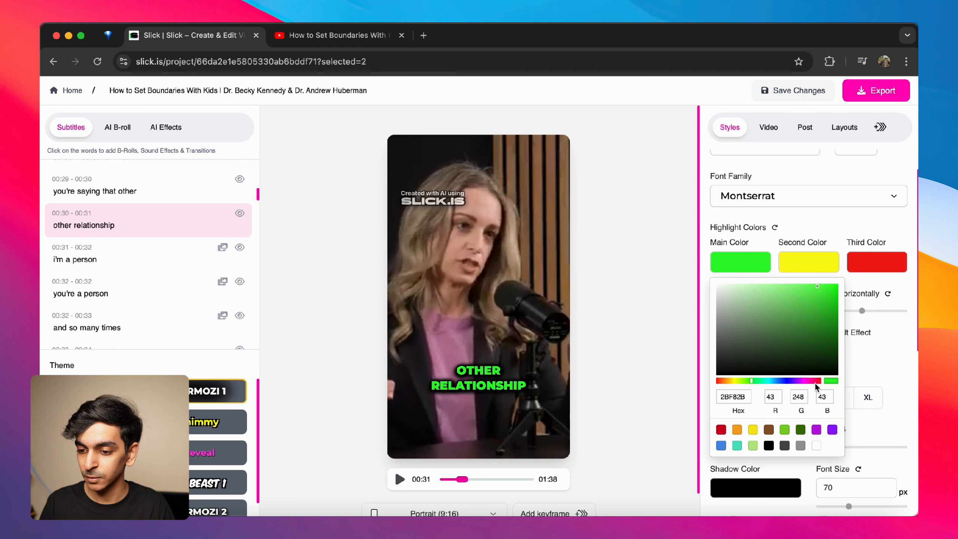
pyautogui.click(805, 381)
pyautogui.click(824, 264)
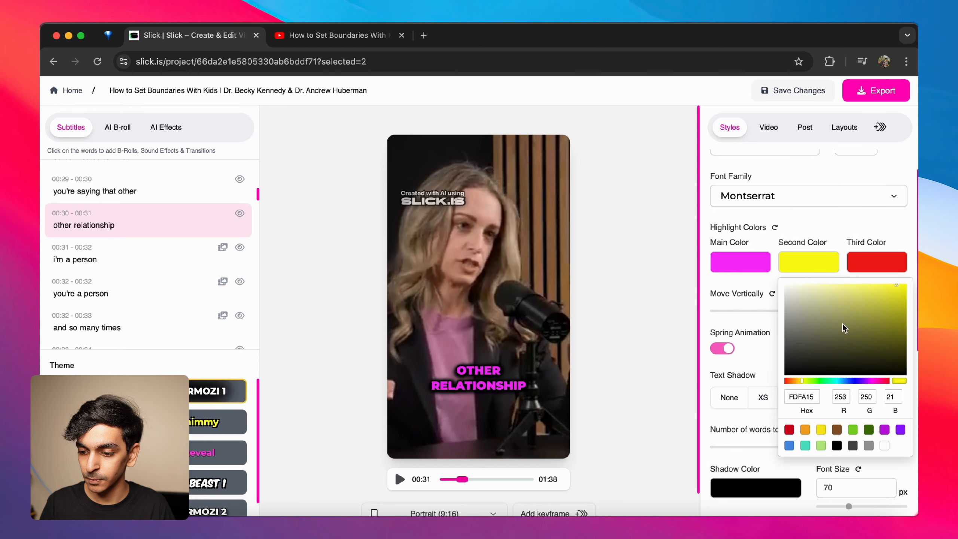
pyautogui.click(856, 380)
pyautogui.click(877, 262)
pyautogui.click(796, 381)
# Close the color picker and move the captions slightly lower in the frame.
pyautogui.click(830, 227)
pyautogui.scroll(-3, 811, 295)
pyautogui.moveTo(782, 239)
pyautogui.mouseDown()
pyautogui.moveTo(726, 241)
pyautogui.moveTo(787, 248)
pyautogui.mouseUp()
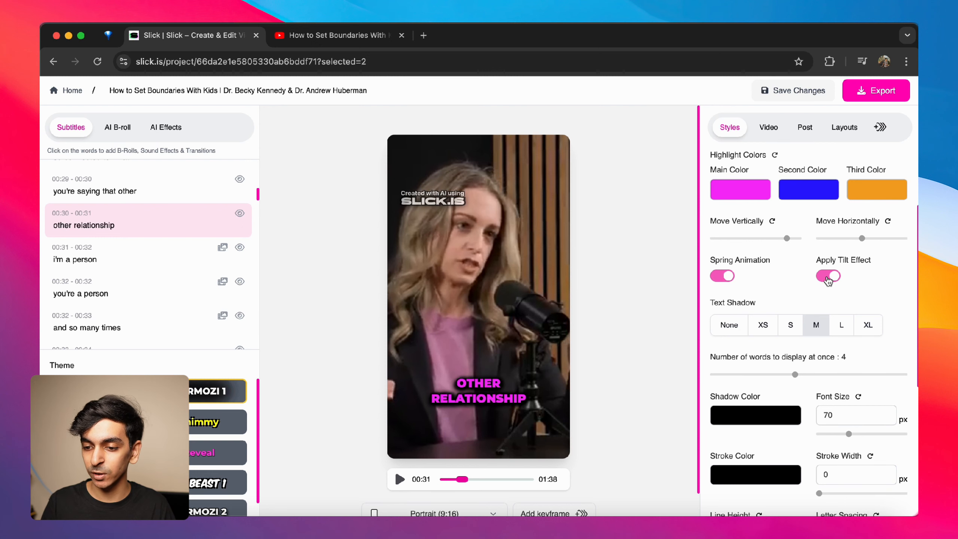
# Try the L and XL text shadow sizes on the captions and return the text shadow to M.
pyautogui.scroll(-3, 830, 279)
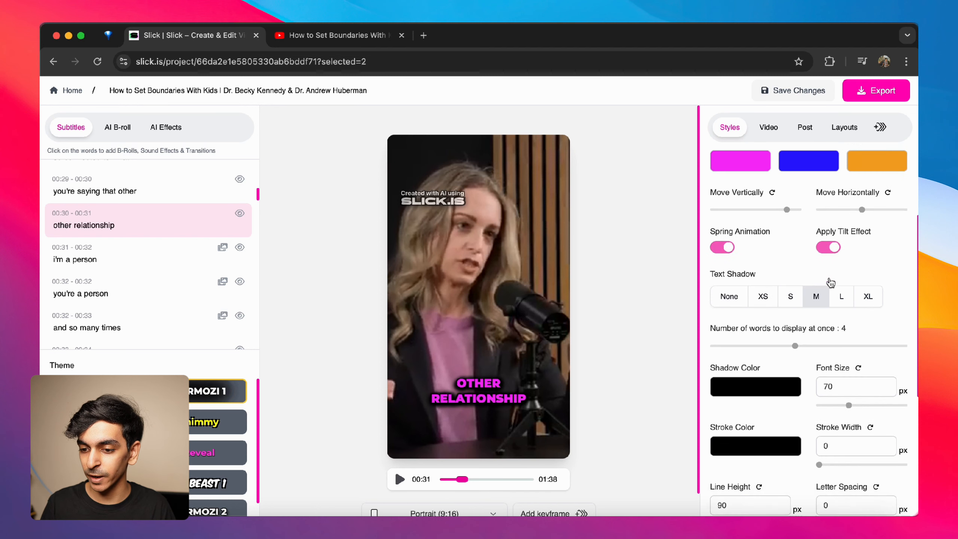
pyautogui.scroll(-3, 829, 279)
pyautogui.click(842, 208)
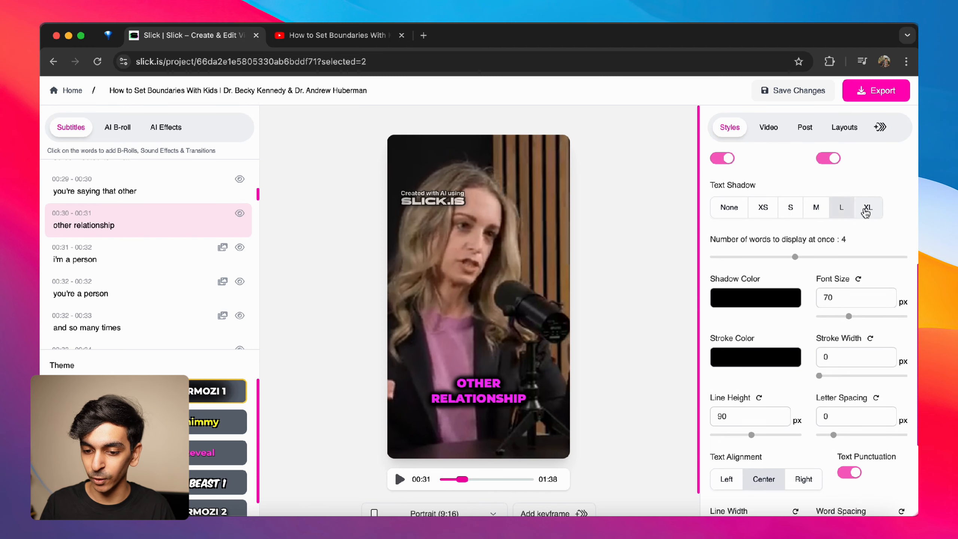
pyautogui.click(868, 207)
pyautogui.click(714, 211)
pyautogui.click(817, 210)
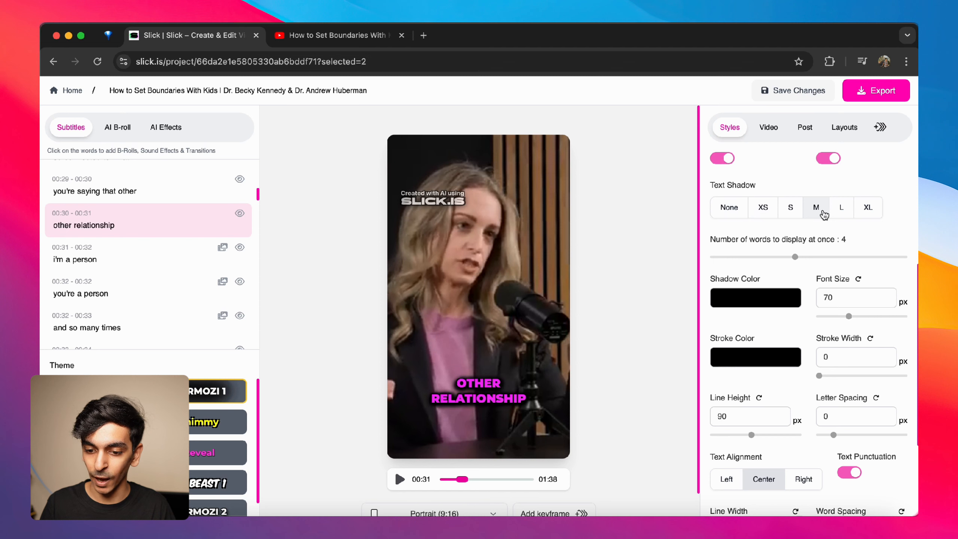
# Try adjusting the number of words displayed at once, and look over the remaining caption style settings.
pyautogui.moveTo(796, 258)
pyautogui.mouseDown()
pyautogui.moveTo(754, 260)
pyautogui.moveTo(811, 255)
pyautogui.mouseUp()
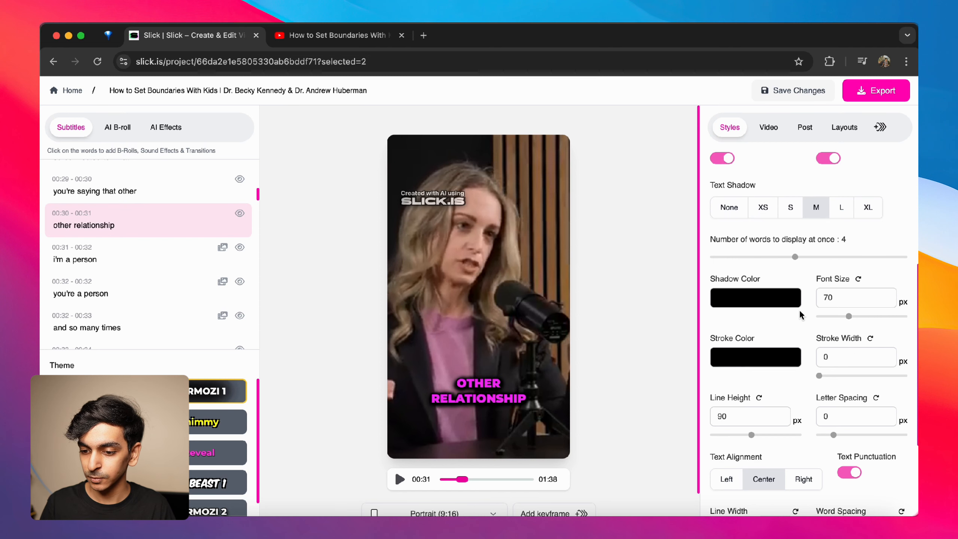
pyautogui.scroll(-2, 802, 315)
pyautogui.scroll(-2, 802, 315)
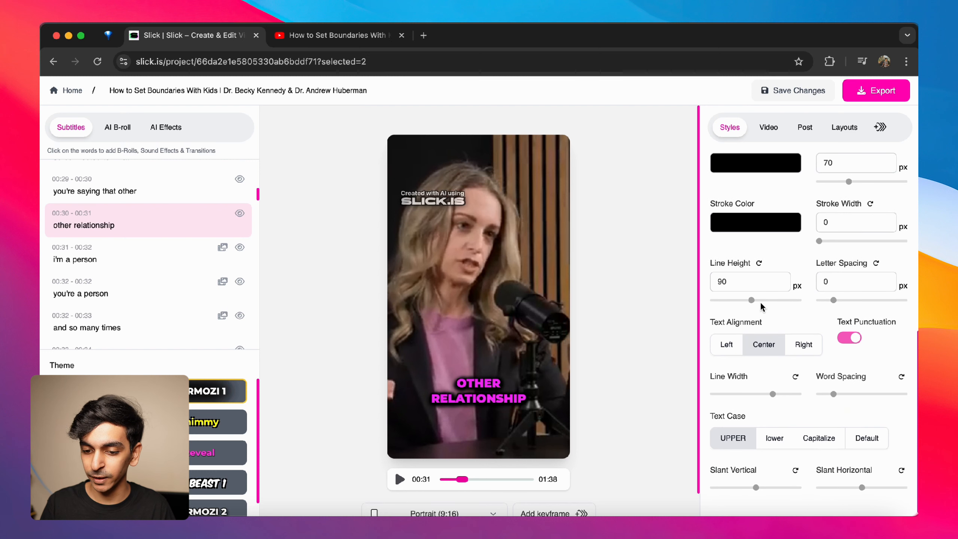
# Set the caption line height to 81 px.
pyautogui.moveTo(753, 302); pyautogui.dragTo(748, 305)
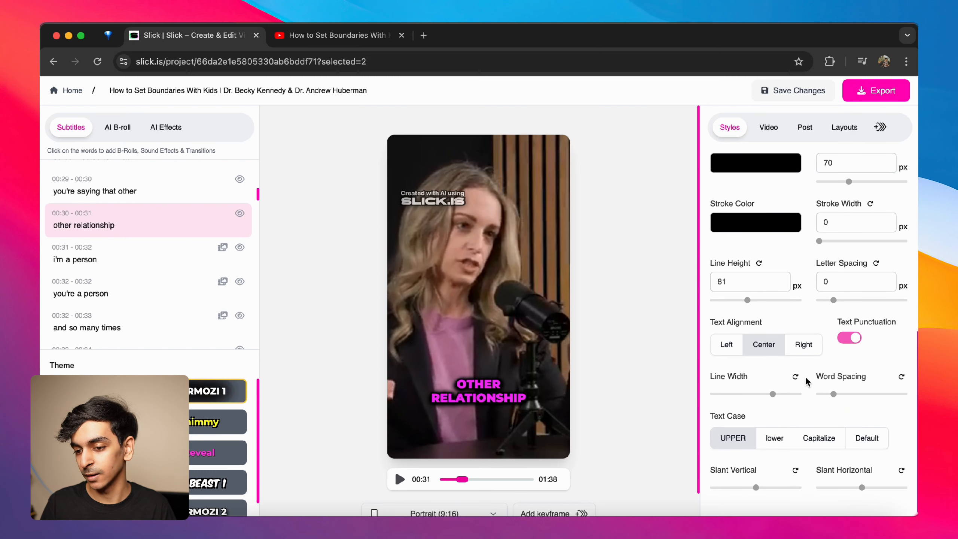
pyautogui.scroll(-1, 825, 438)
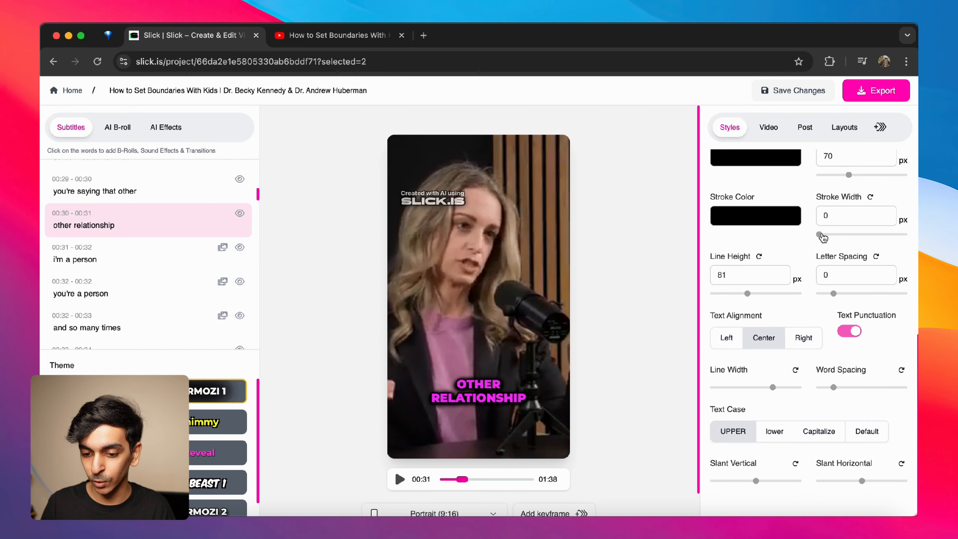
# Apply the AI magic zooms effect to the clip and play back the part around "often badly misunderstood".
pyautogui.click(166, 127)
pyautogui.click(130, 271)
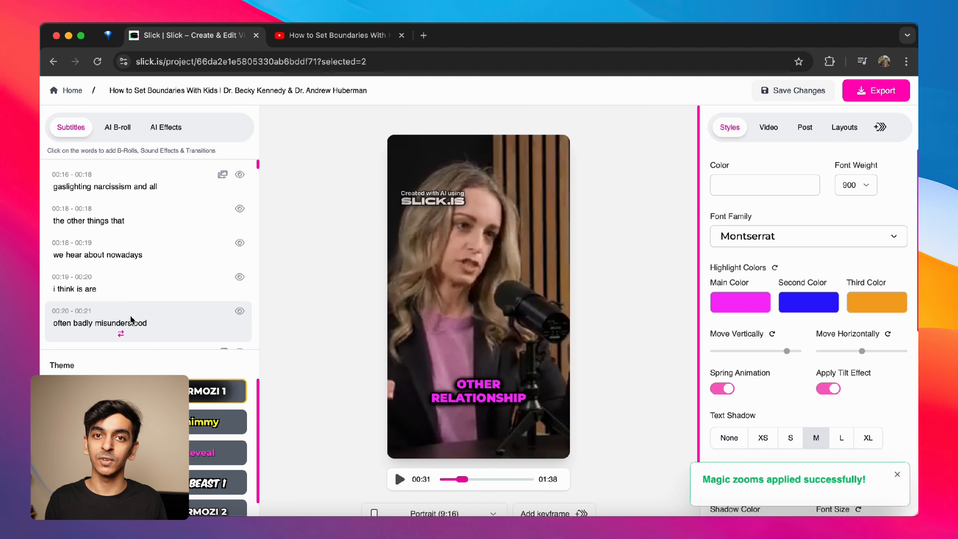
pyautogui.scroll(-2, 130, 316)
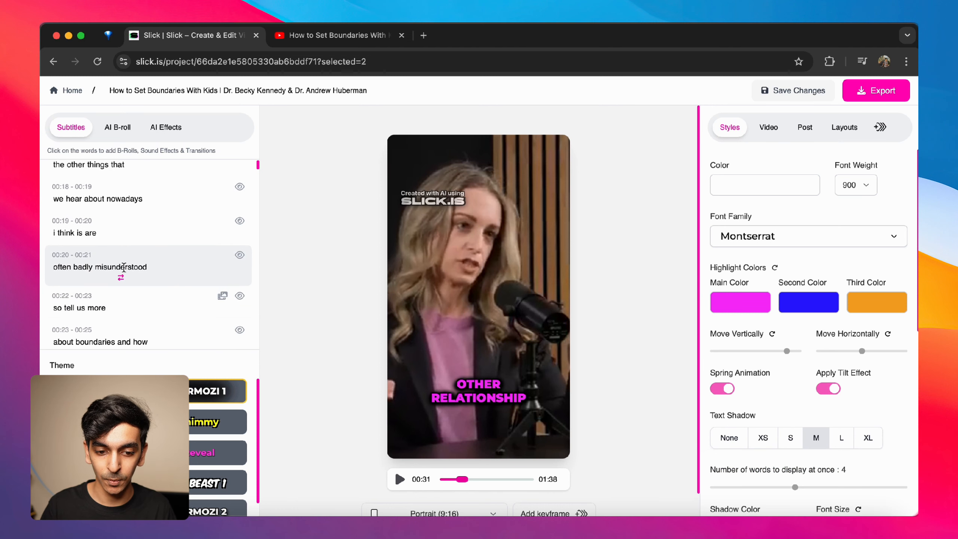
pyautogui.click(124, 267)
pyautogui.click(400, 480)
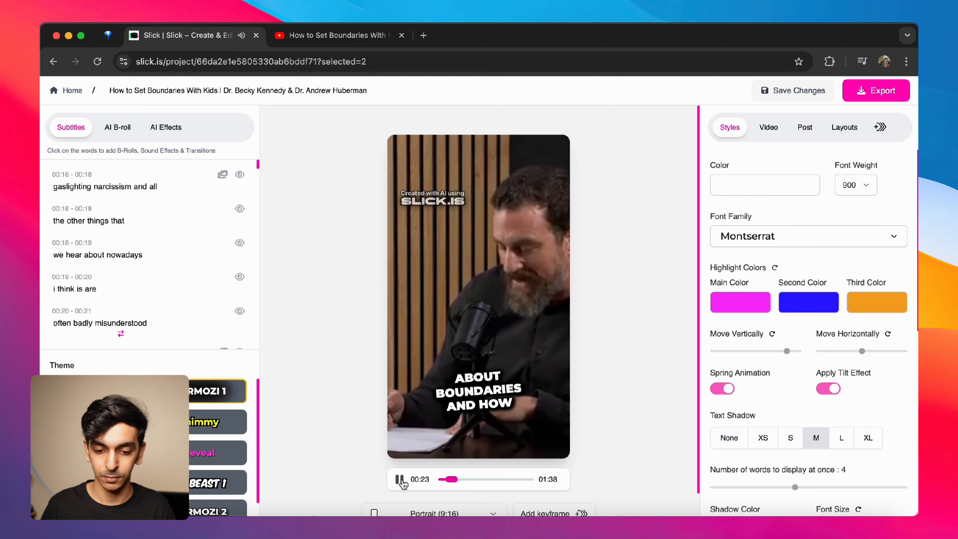
pyautogui.click(439, 477)
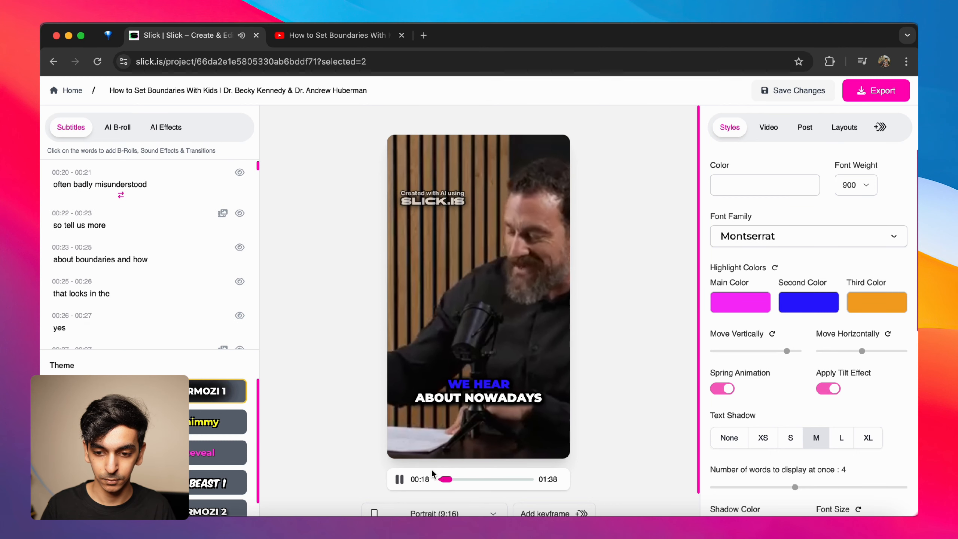
pyautogui.click(400, 479)
# Look through the transition animation options for the word "action" in "in the action sense" and cancel without changing them.
pyautogui.scroll(-5, 167, 256)
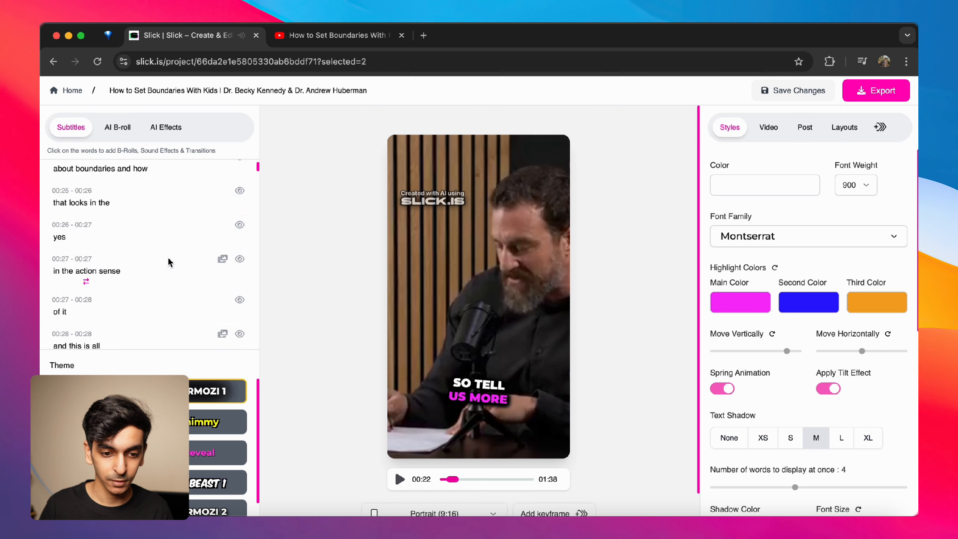
pyautogui.click(84, 207)
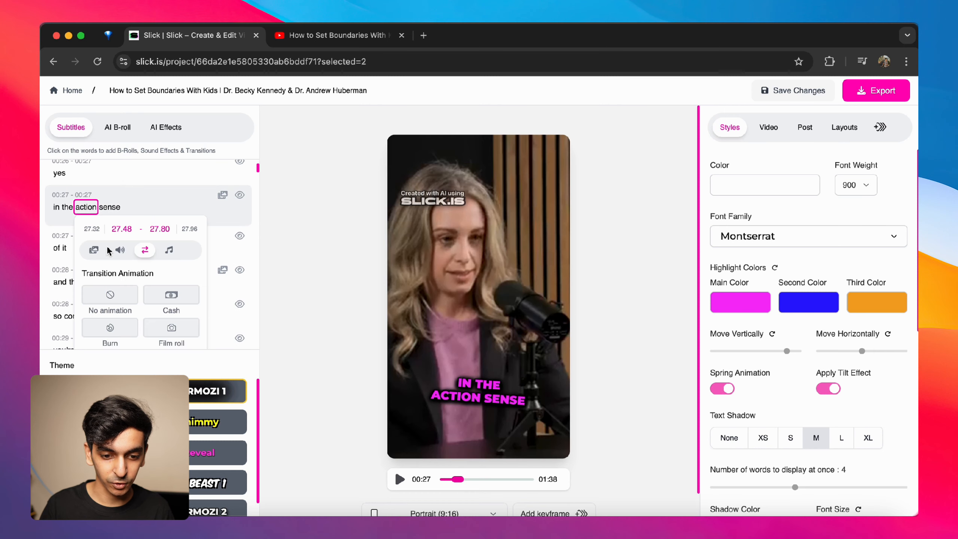
pyautogui.scroll(-1, 136, 282)
pyautogui.scroll(-1, 137, 283)
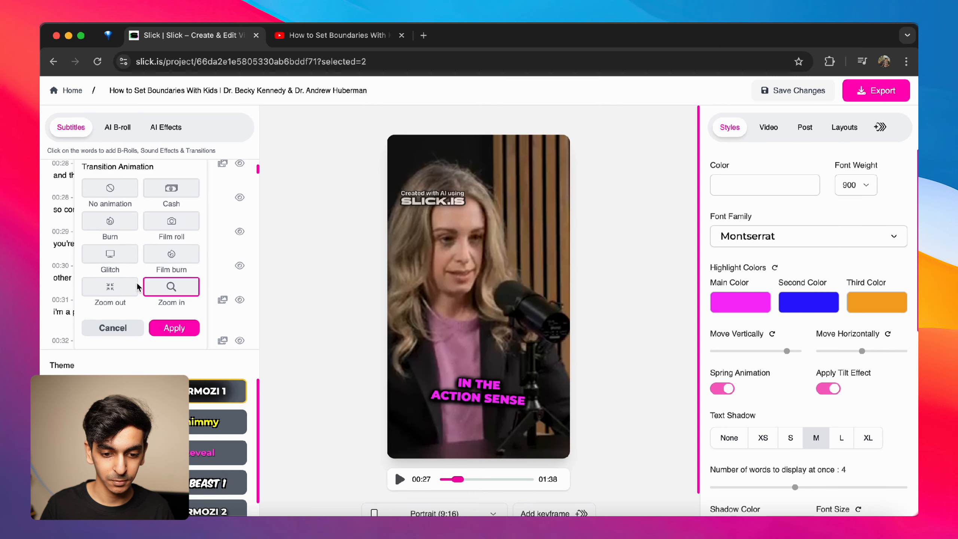
pyautogui.click(121, 325)
# Generate AI B-roll for the clip with the current B-roll percentage.
pyautogui.scroll(8, 93, 331)
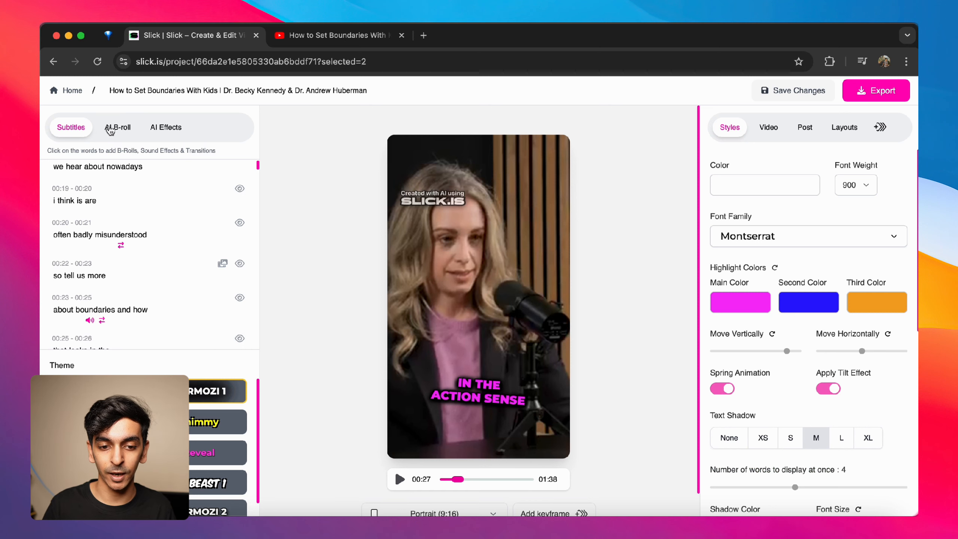
pyautogui.click(124, 129)
pyautogui.click(101, 272)
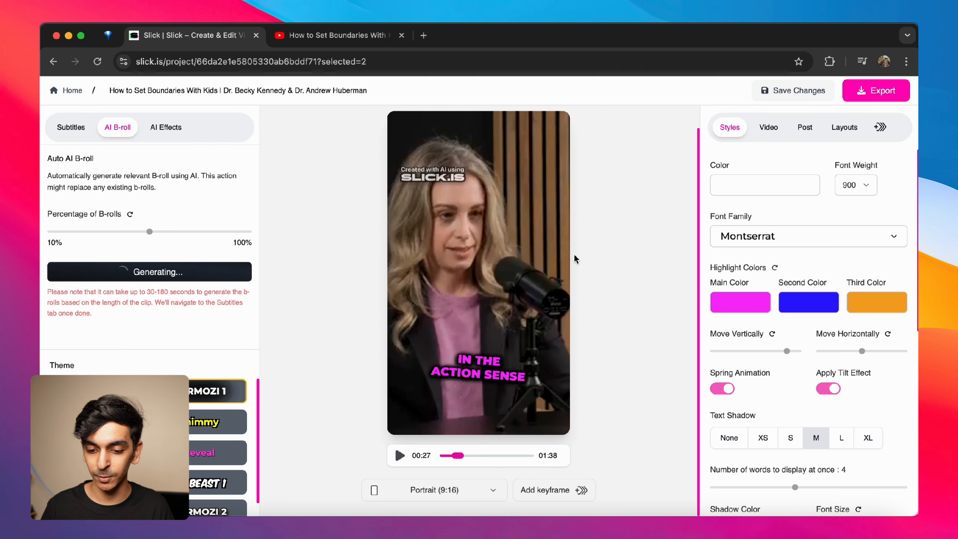
# Try the Square (1:1) and Landscape (16:9) formats on the clip and return it to Portrait (9:16).
pyautogui.click(446, 491)
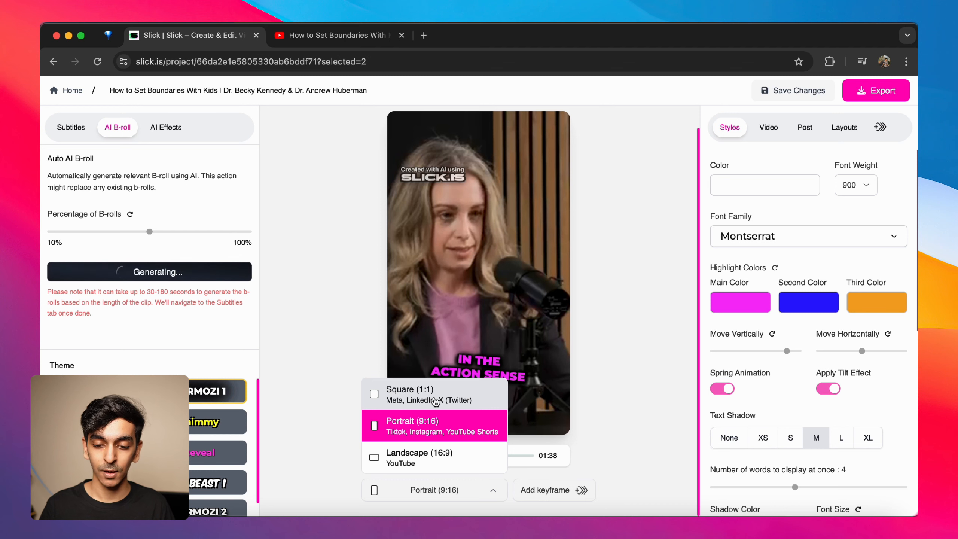
pyautogui.click(463, 401)
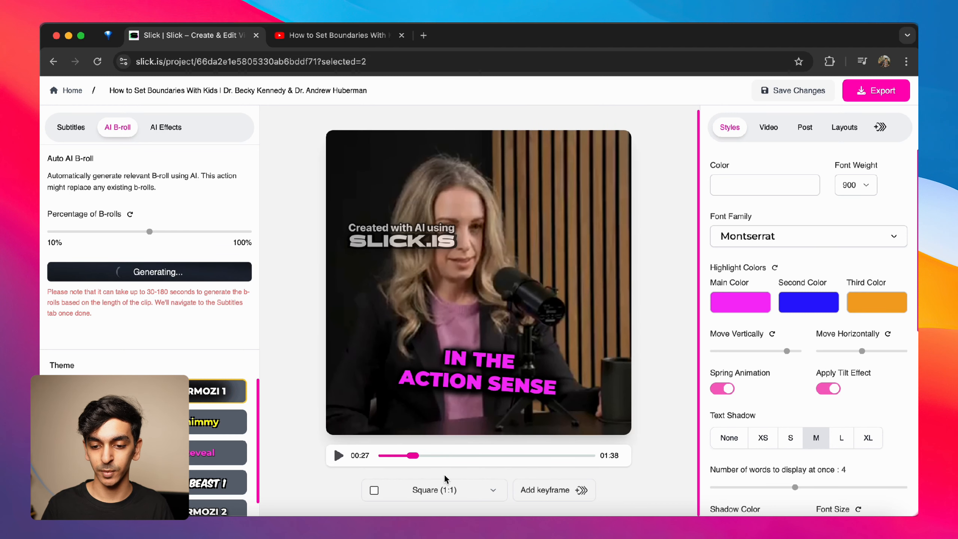
pyautogui.click(446, 492)
pyautogui.click(446, 458)
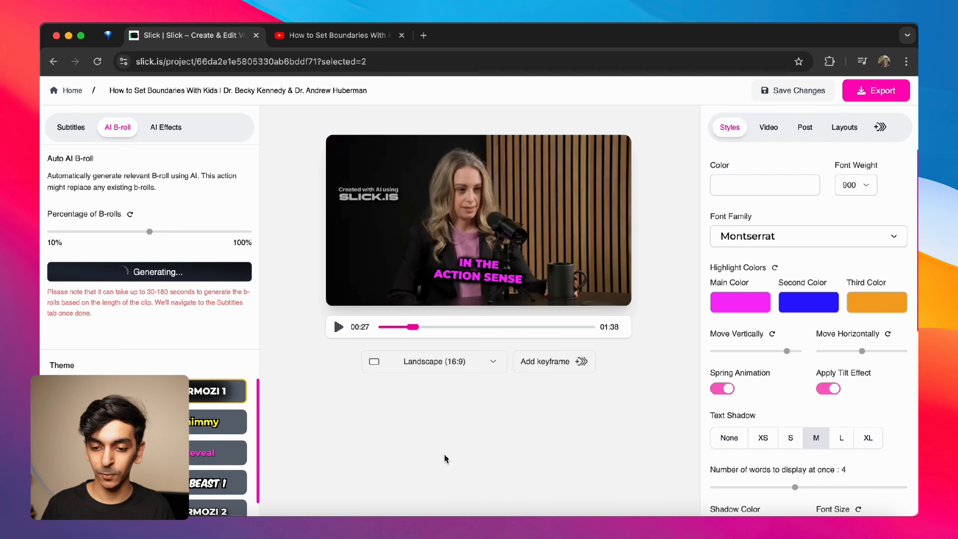
pyautogui.click(459, 368)
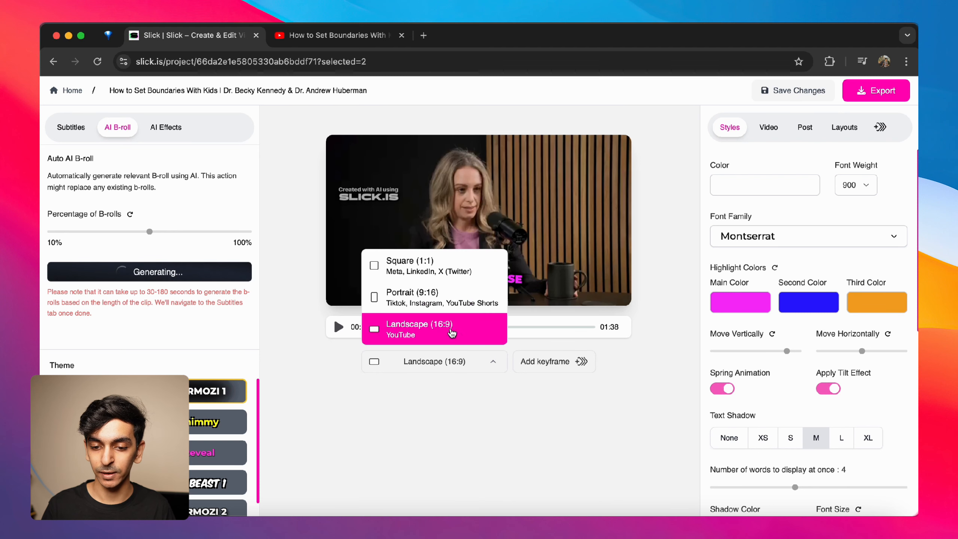
pyautogui.click(448, 302)
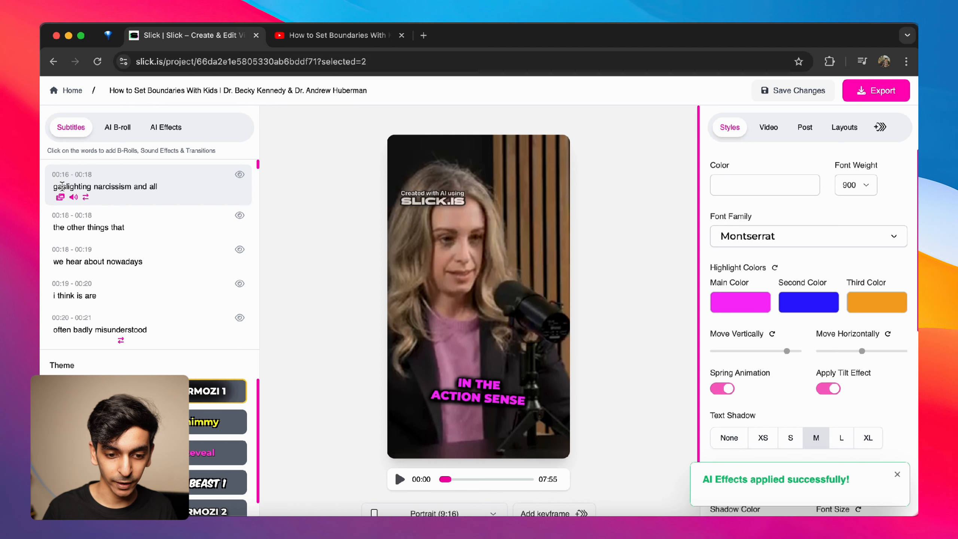
# Examine the B-roll added in the subtitles, opening and closing the one on "and" in "and so my kid".
pyautogui.scroll(-4, 70, 225)
pyautogui.scroll(-3, 70, 226)
pyautogui.scroll(2, 70, 226)
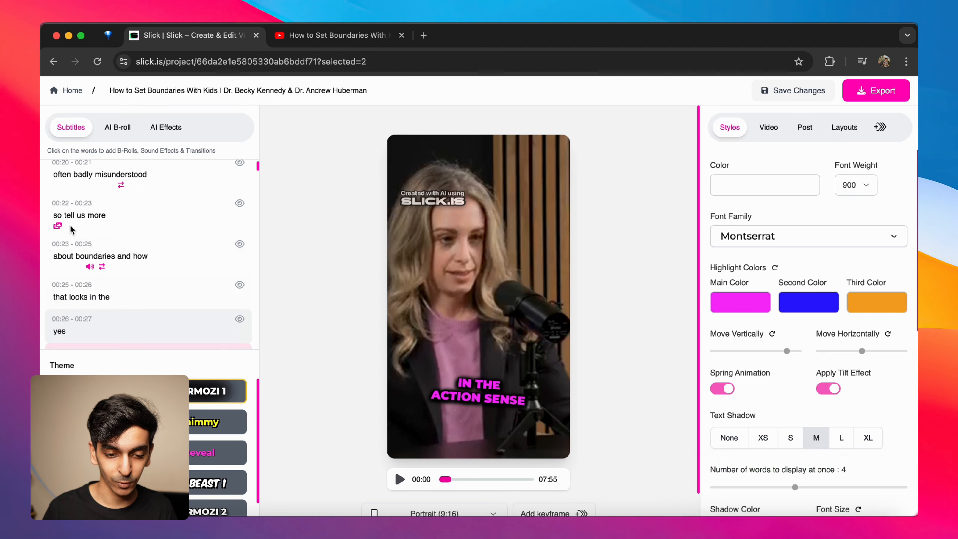
pyautogui.scroll(-8, 56, 223)
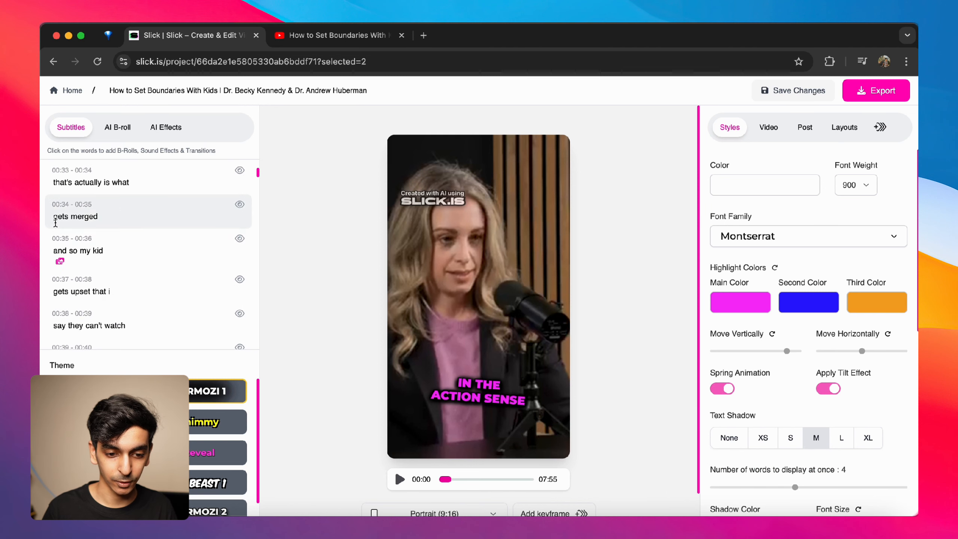
pyautogui.click(62, 251)
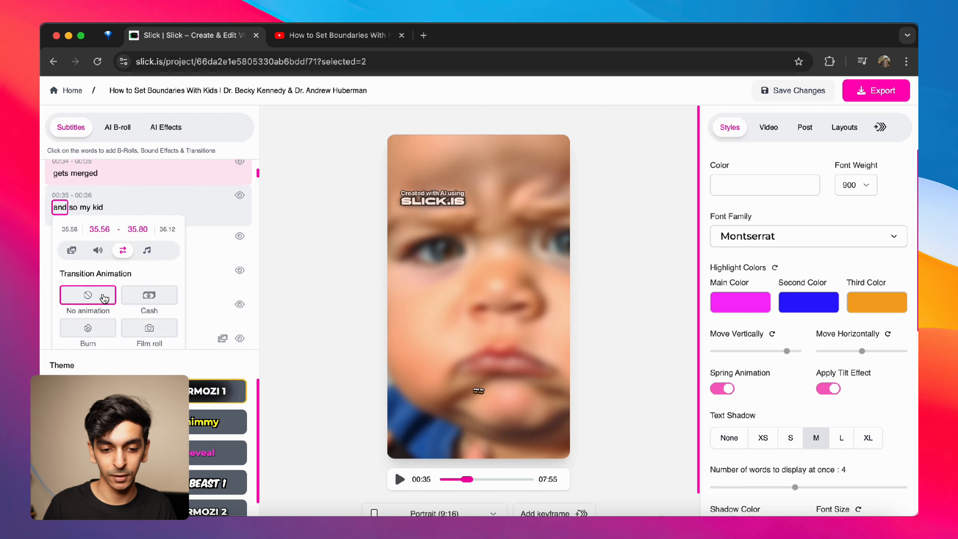
pyautogui.click(71, 321)
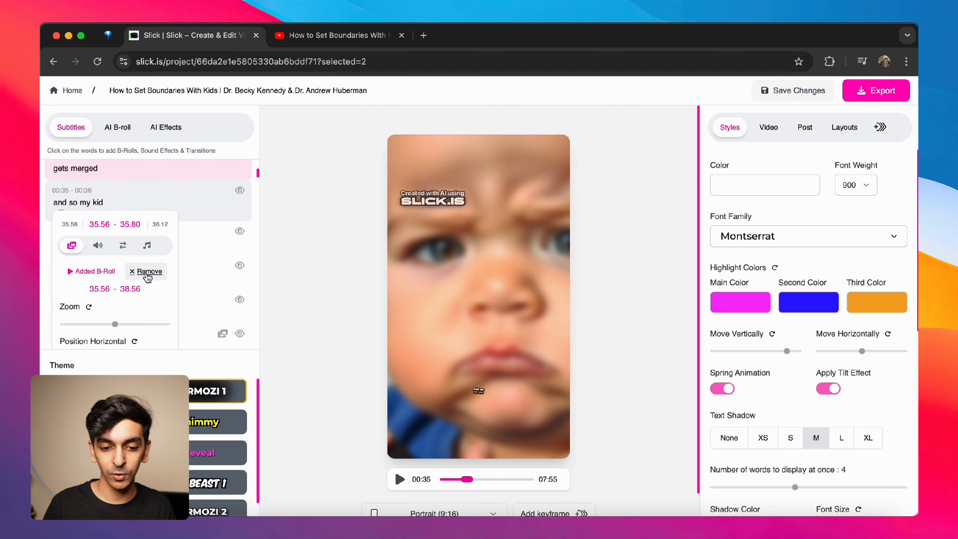
pyautogui.click(110, 273)
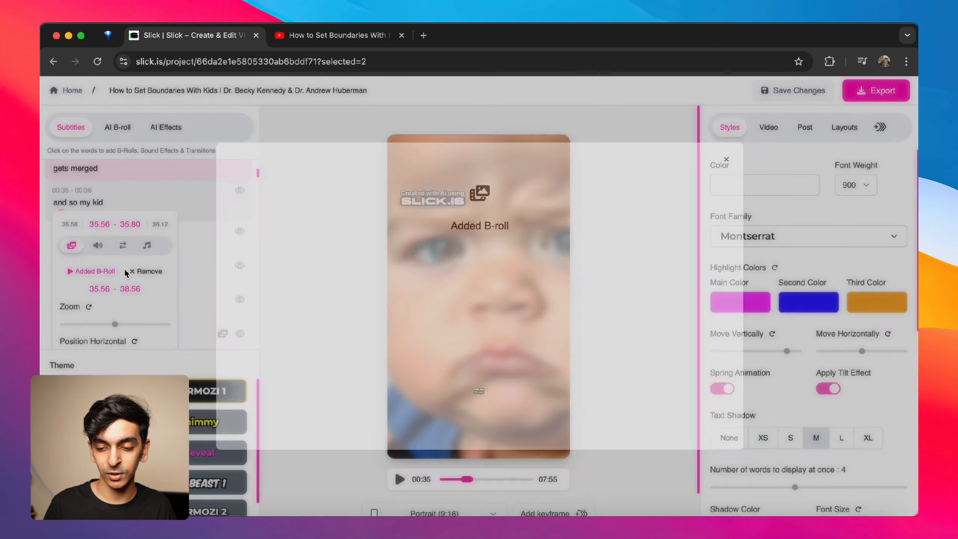
pyautogui.click(766, 167)
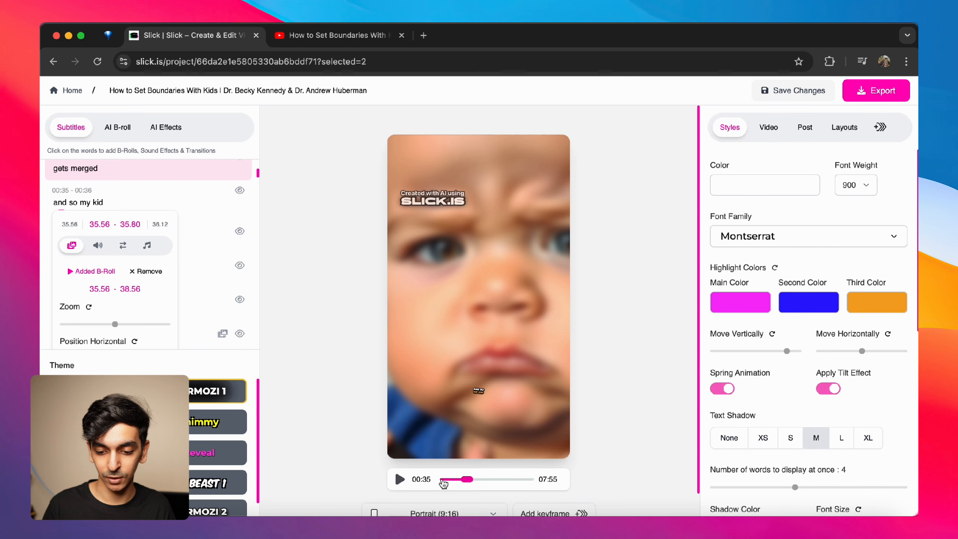
# Play the clip from near its start to preview the B-roll and effects, and pause it at "i'm changing my mind".
pyautogui.click(443, 480)
pyautogui.click(446, 481)
pyautogui.click(400, 481)
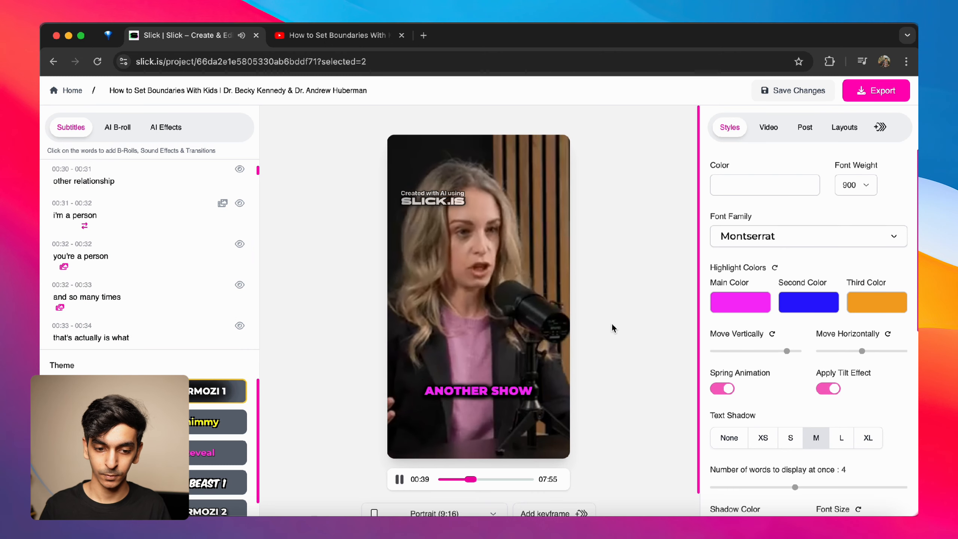
pyautogui.click(399, 479)
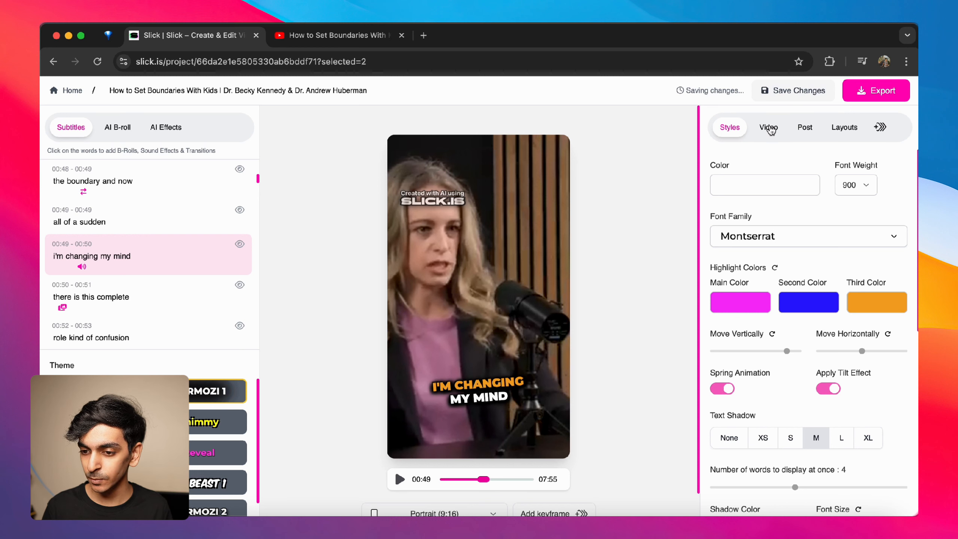
# Enable emojis for the captions and change the emoji on "i'm changing my mind" to the grinning face.
pyautogui.click(771, 128)
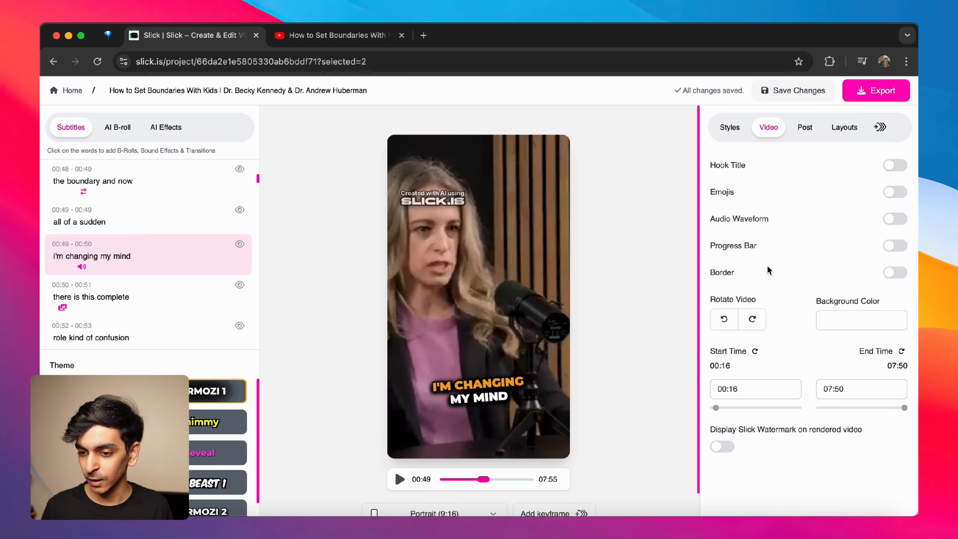
pyautogui.click(896, 192)
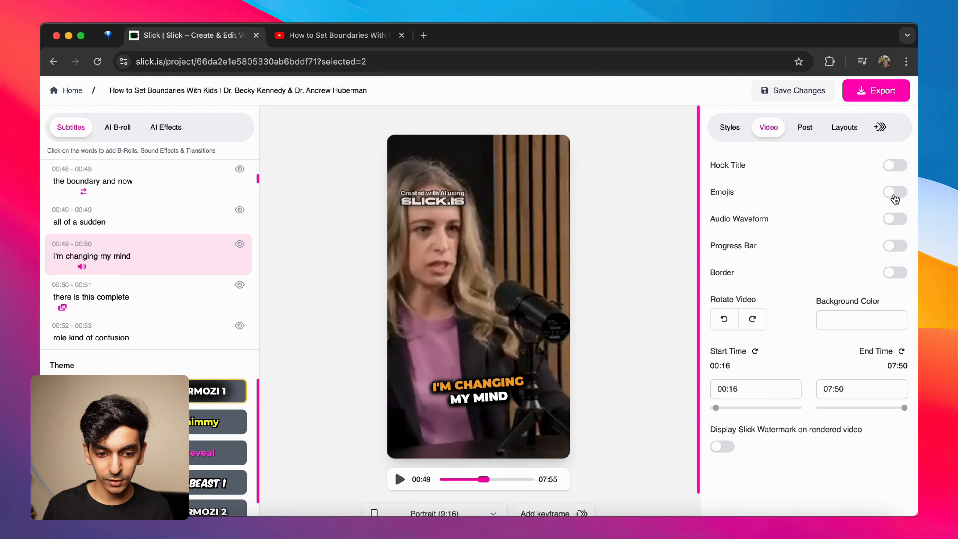
pyautogui.scroll(1, 203, 225)
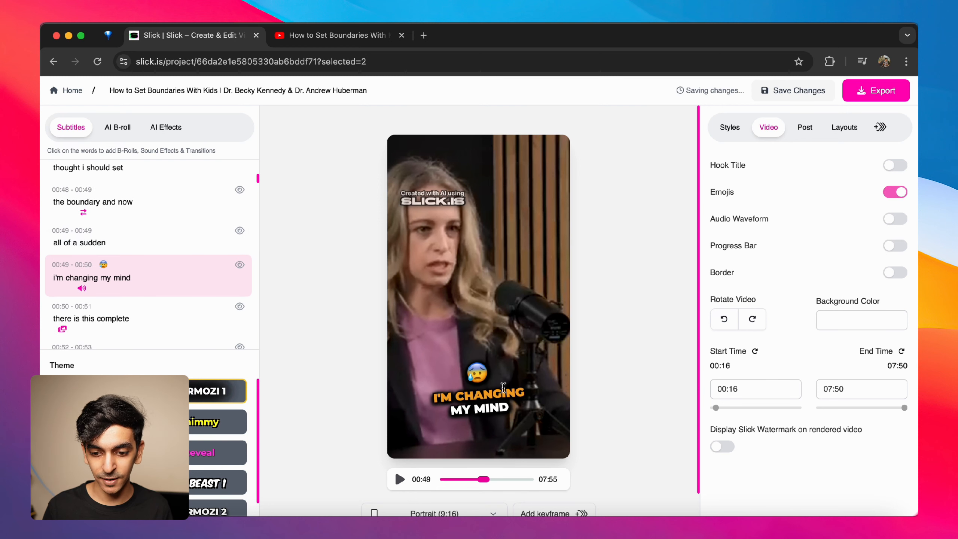
pyautogui.moveTo(103, 266)
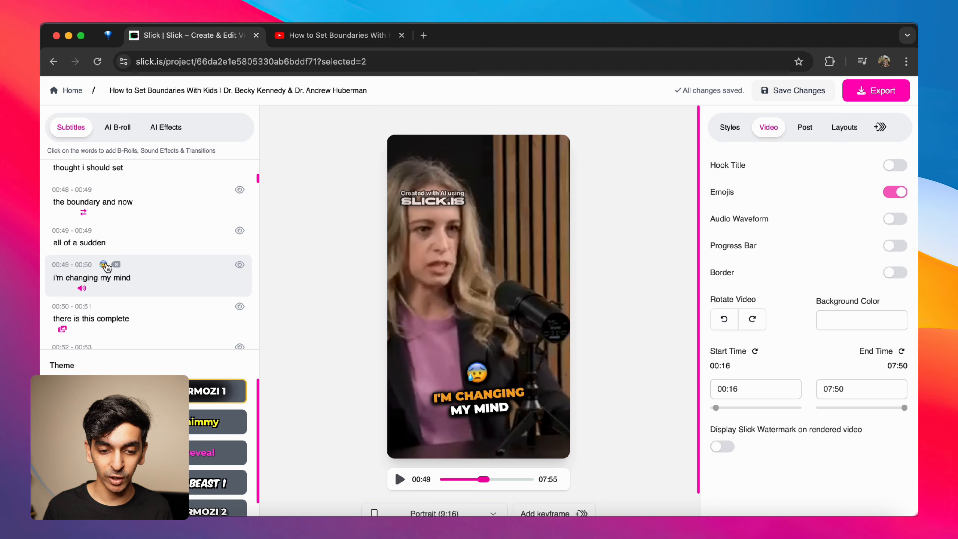
pyautogui.click(103, 266)
pyautogui.scroll(-4, 98, 279)
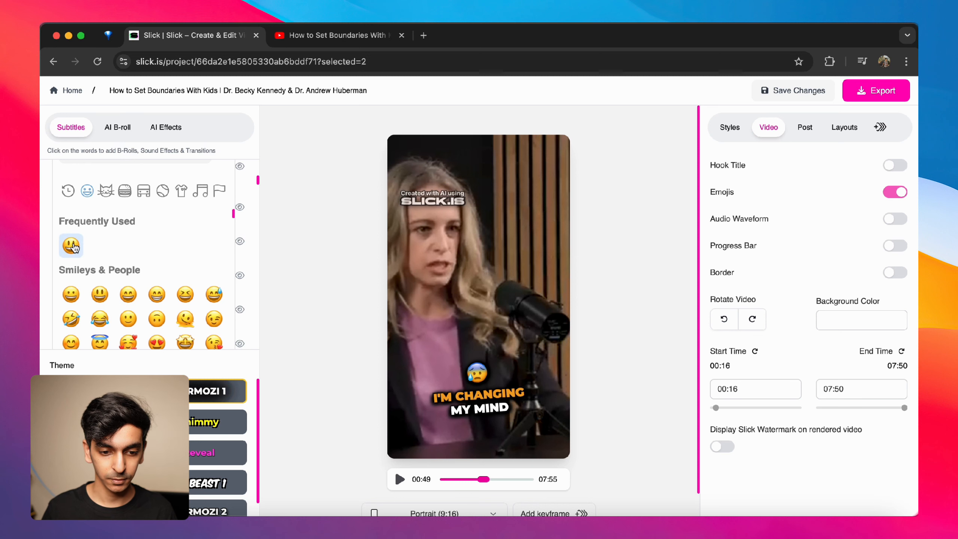
pyautogui.click(79, 252)
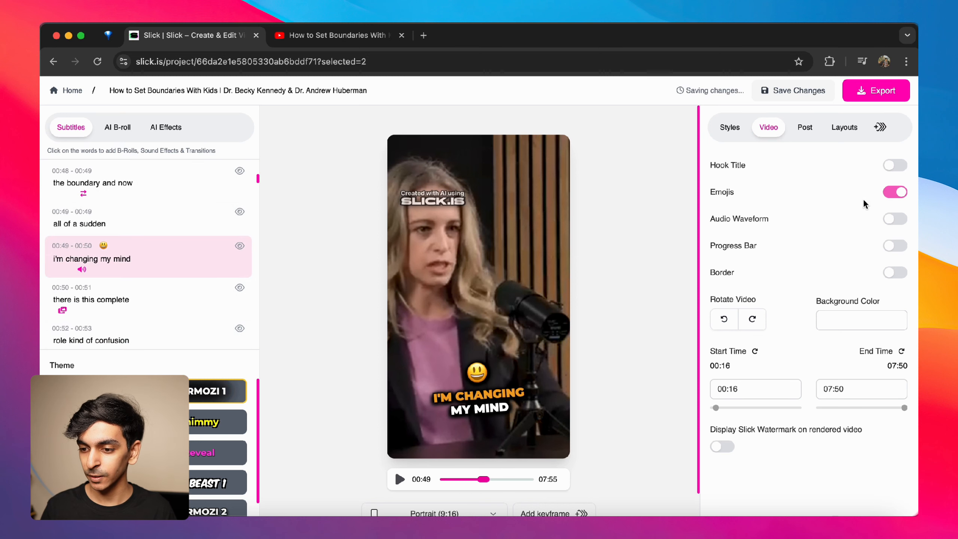
# Enable the hook title with the primary text "TAKING CARE" and go back to the start of the clip.
pyautogui.click(899, 166)
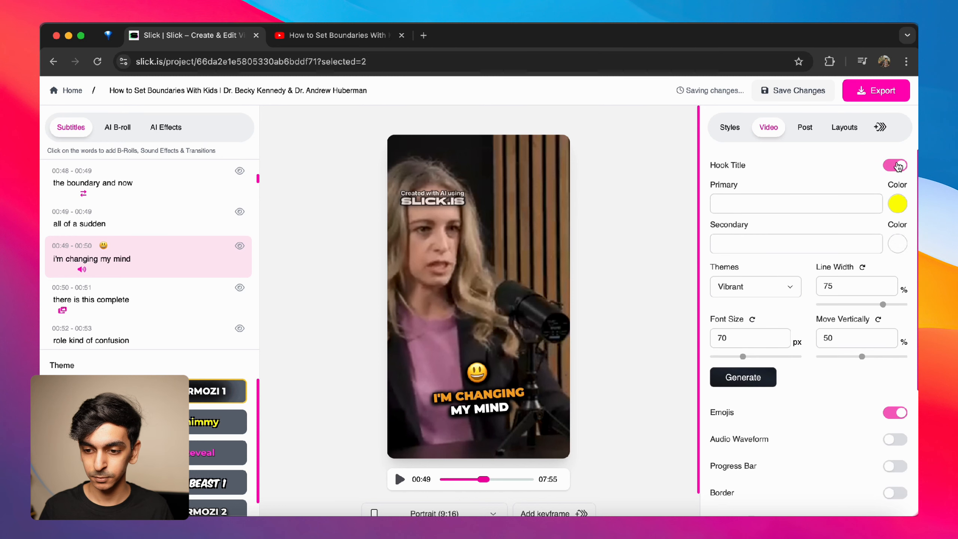
pyautogui.click(776, 204)
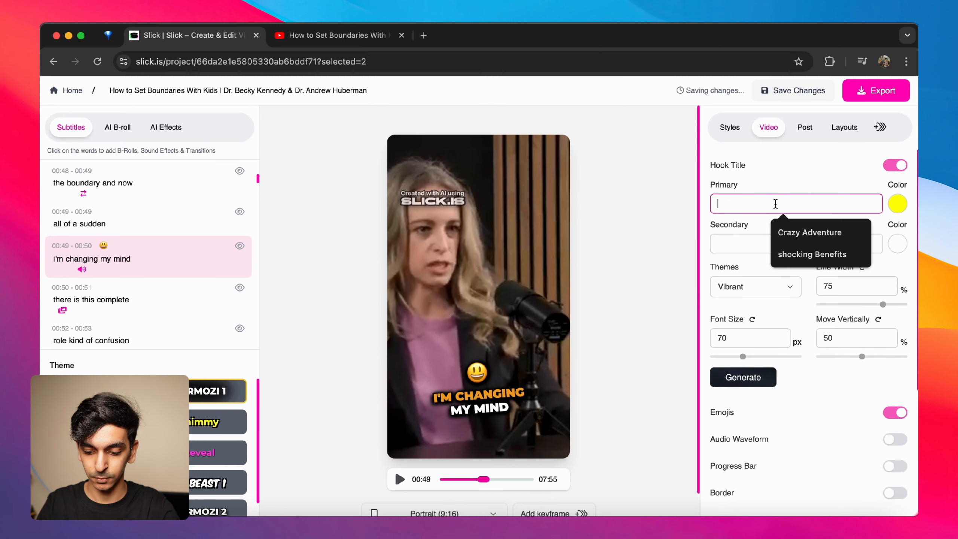
pyautogui.write('TAKING ')
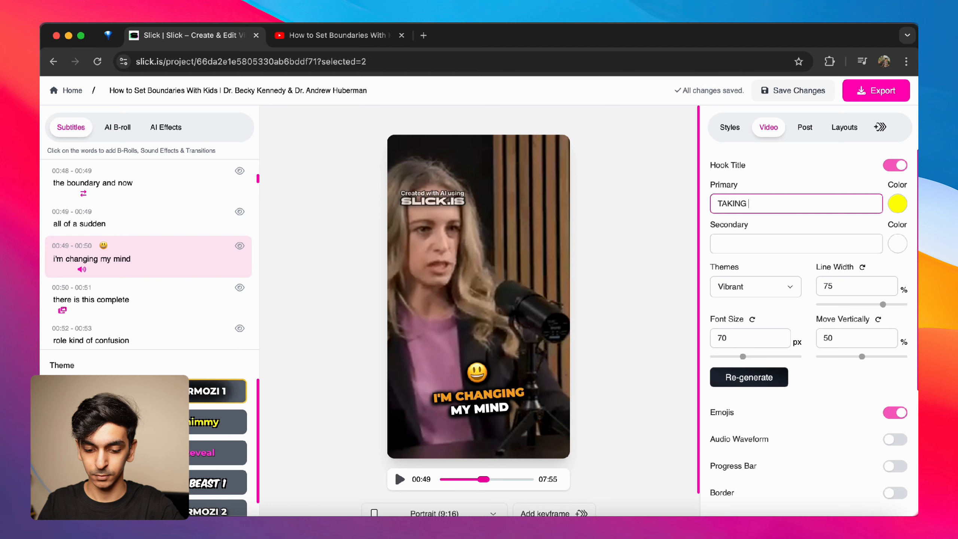
pyautogui.write('CARE')
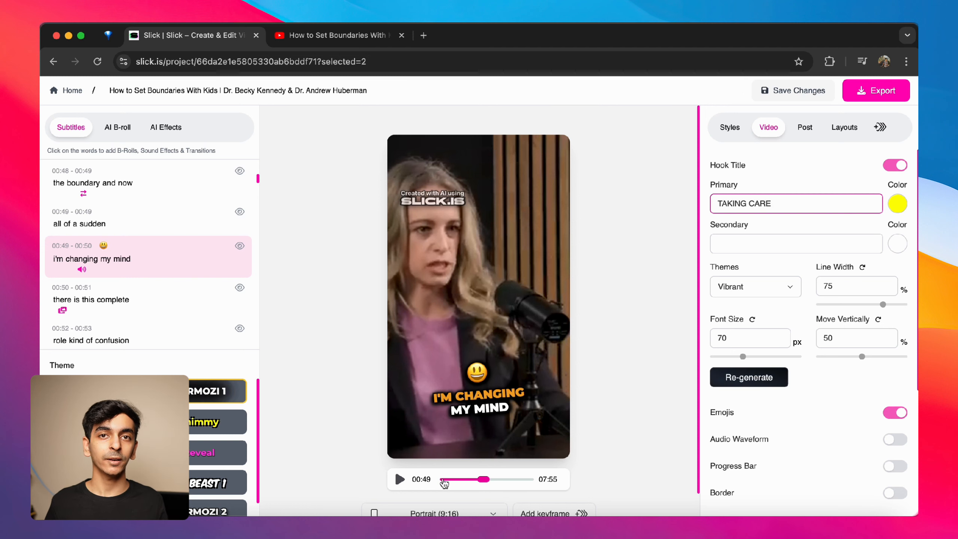
pyautogui.click(443, 481)
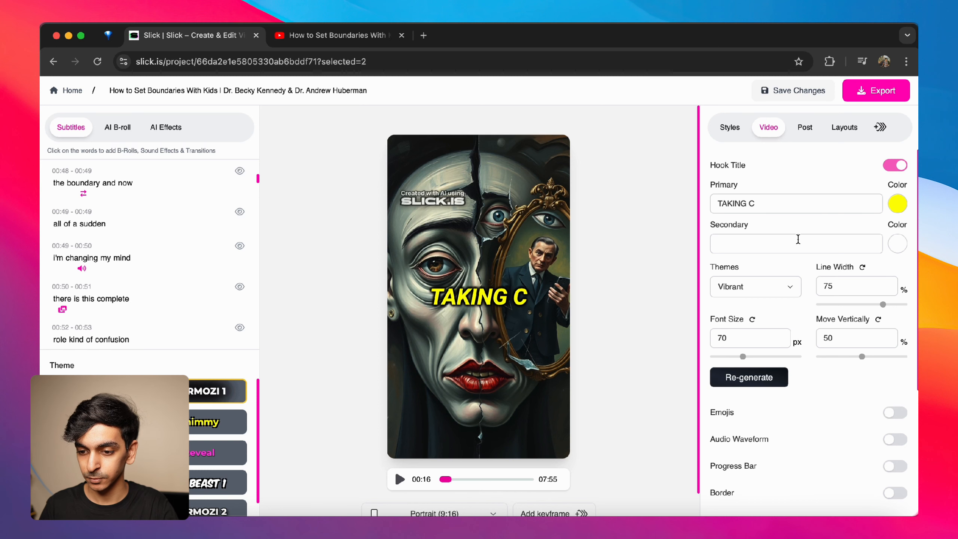
# Complete the hook title's primary text as "TAKING CARE" and set its secondary text to "OF LITTLE CHILDREN".
pyautogui.click(777, 203)
pyautogui.write('ARE')
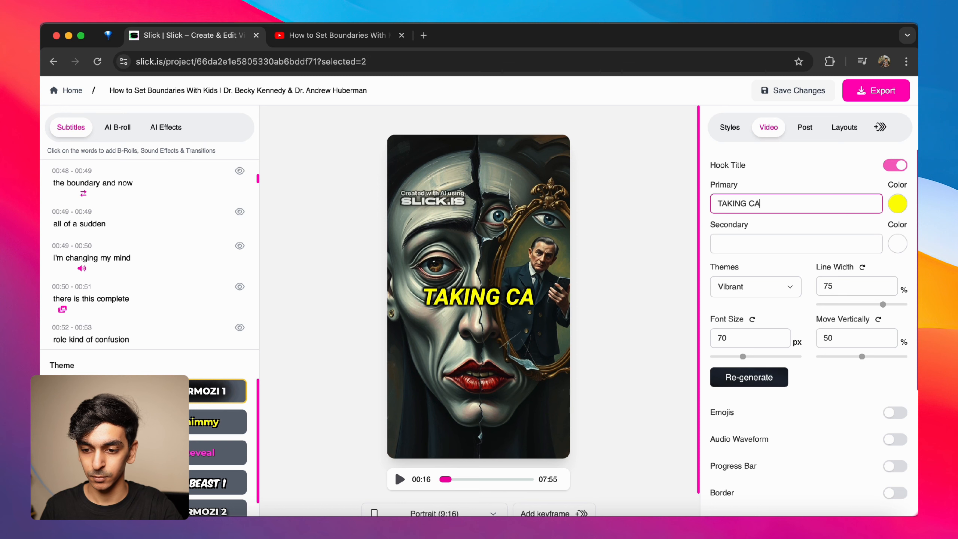
pyautogui.click(748, 245)
pyautogui.write('O')
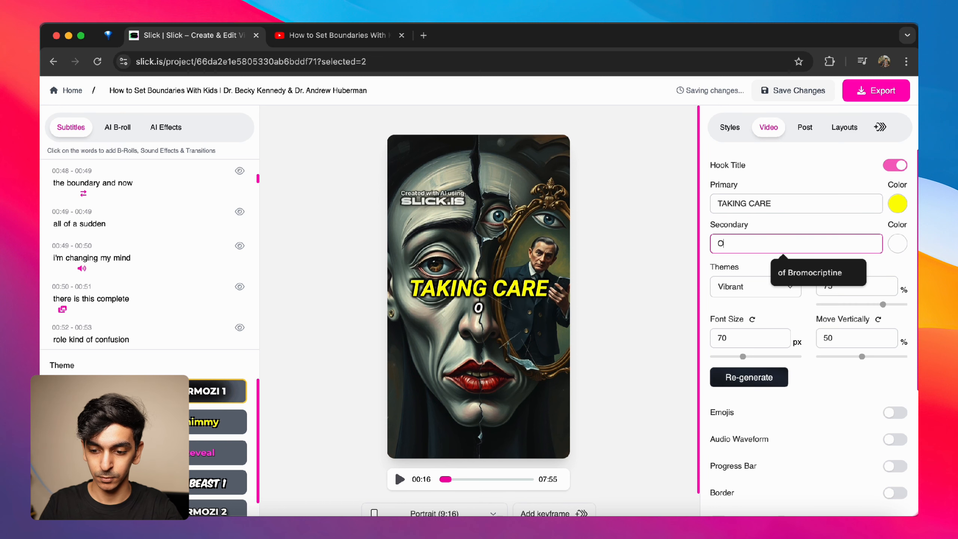
pyautogui.write('F LITTLE CHILD')
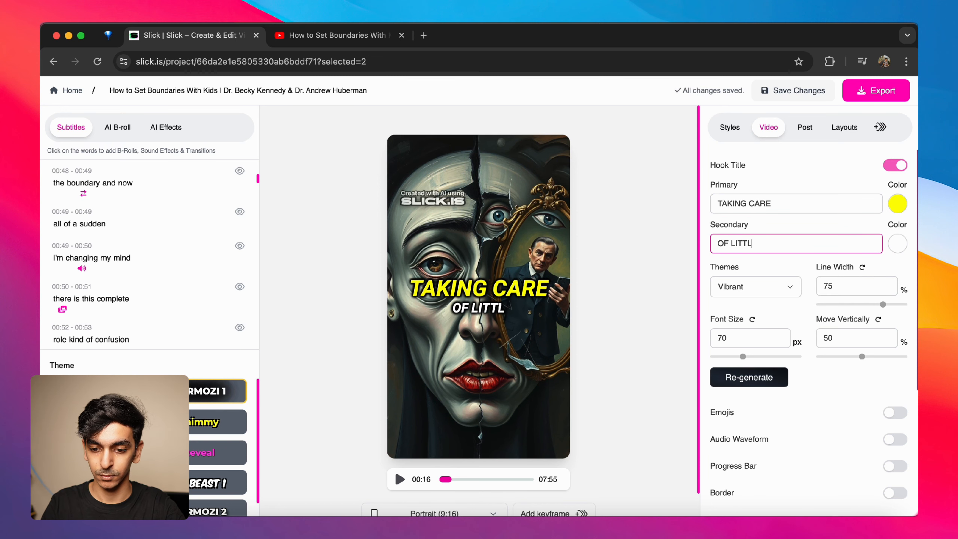
pyautogui.write('REN')
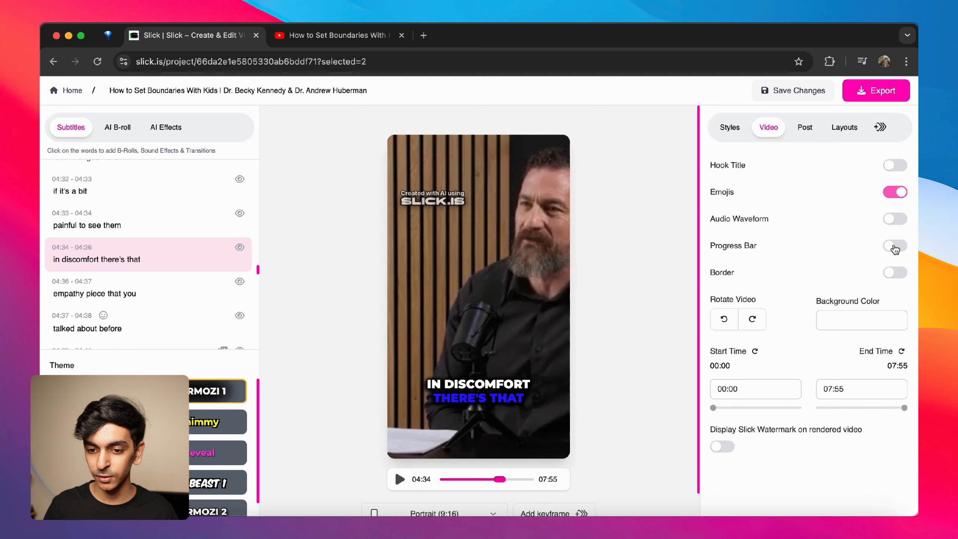
# Enable the progress bar on the video and change its color to turquoise after trying red.
pyautogui.click(895, 246)
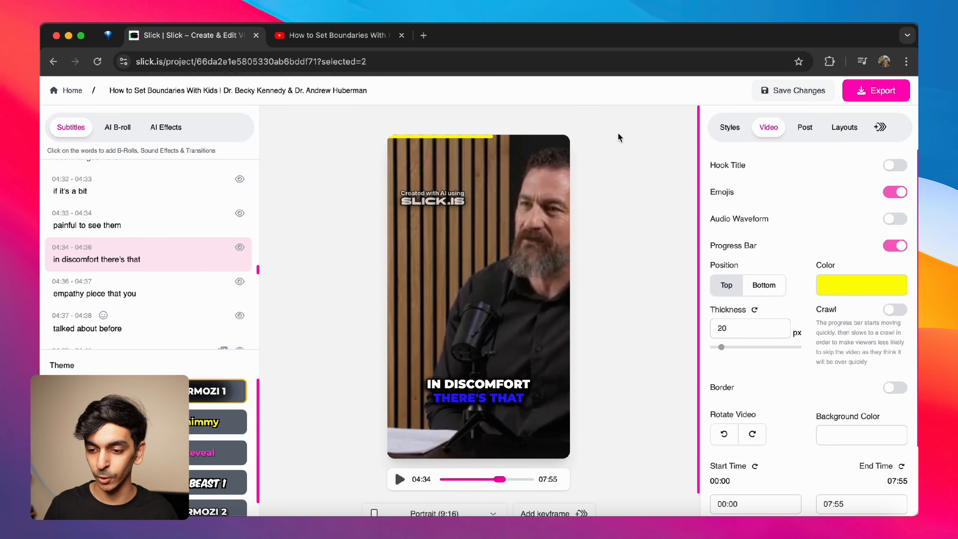
pyautogui.click(861, 294)
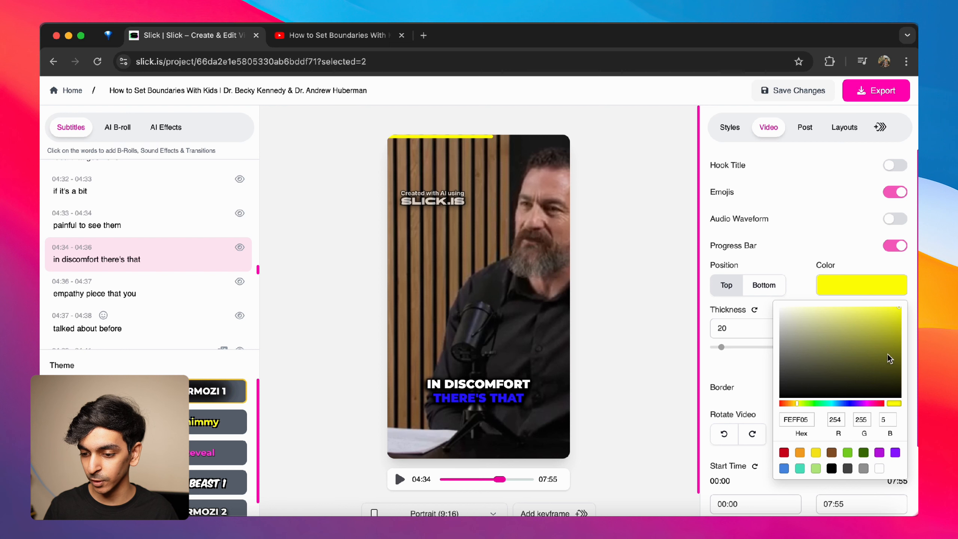
pyautogui.click(785, 454)
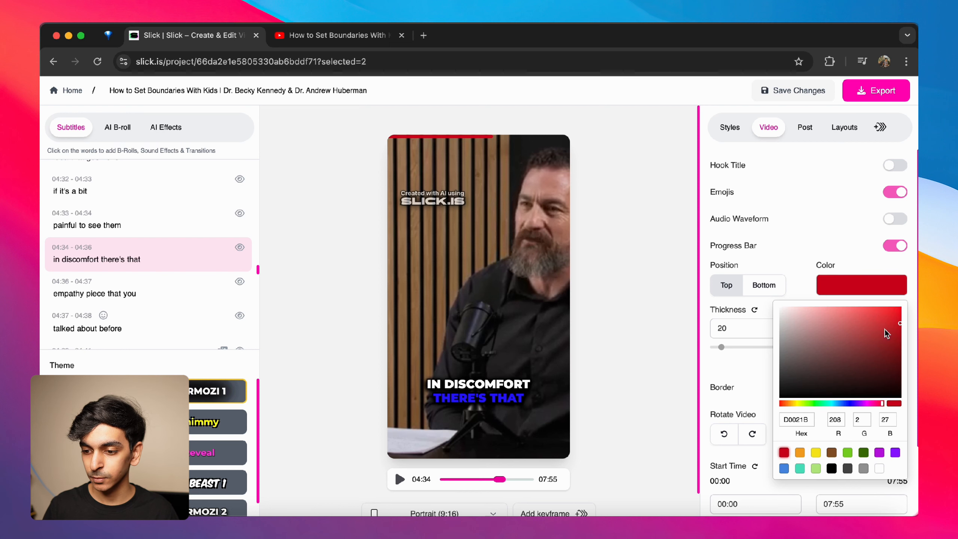
pyautogui.click(894, 313)
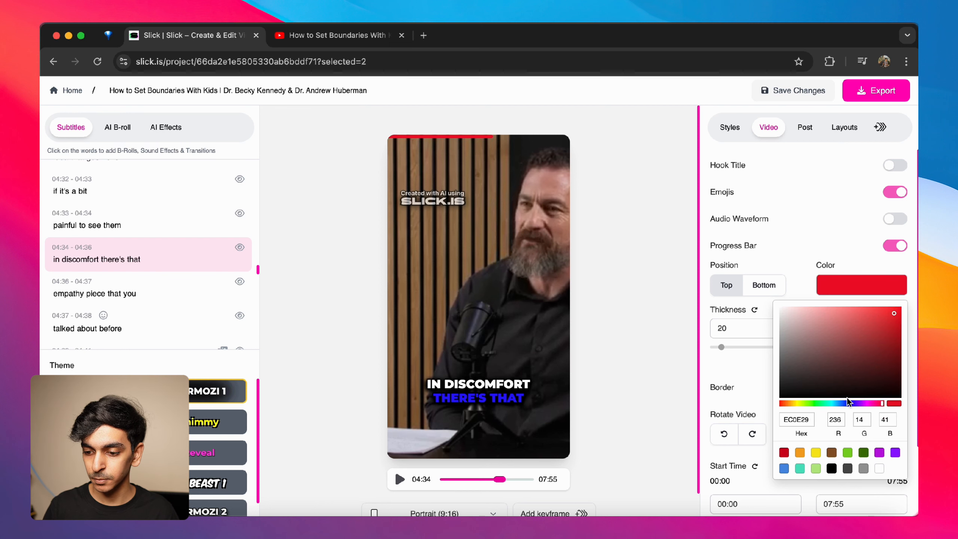
pyautogui.click(832, 404)
pyautogui.click(750, 368)
# Try a thicker progress bar and reset its thickness, and switch the video border on and off again.
pyautogui.moveTo(722, 347); pyautogui.dragTo(730, 347)
pyautogui.click(754, 310)
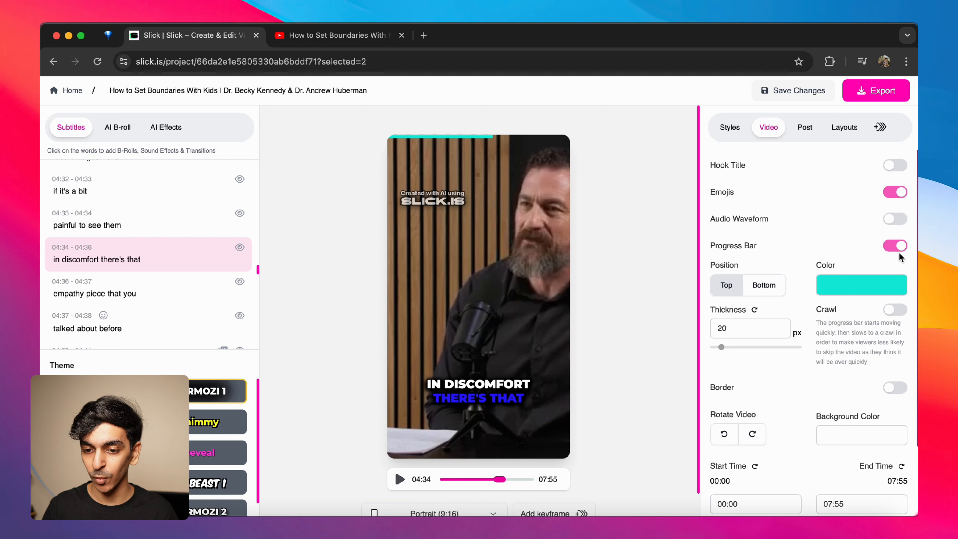
pyautogui.click(896, 388)
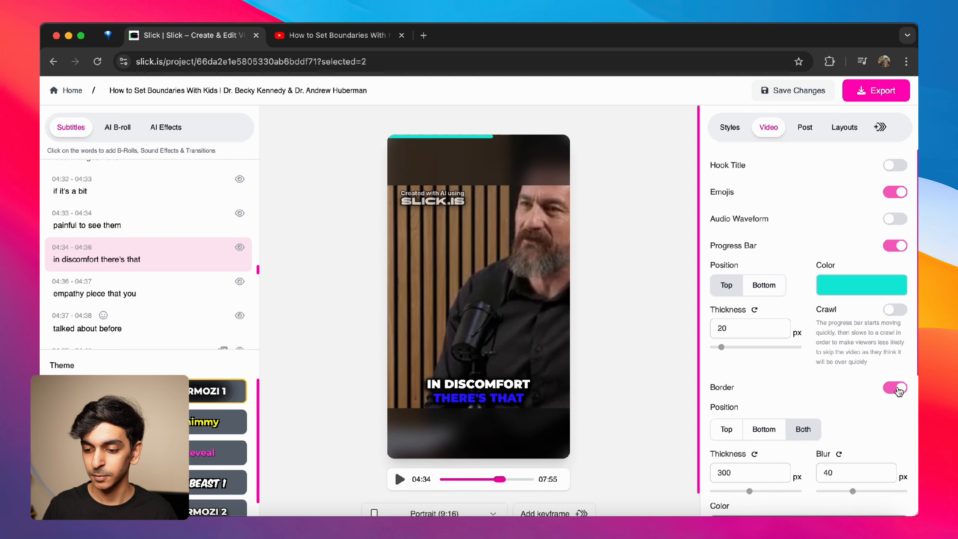
pyautogui.click(898, 389)
# Generate the post's title, description and hashtags with AI in Global English, and go through the generated title and description.
pyautogui.click(805, 127)
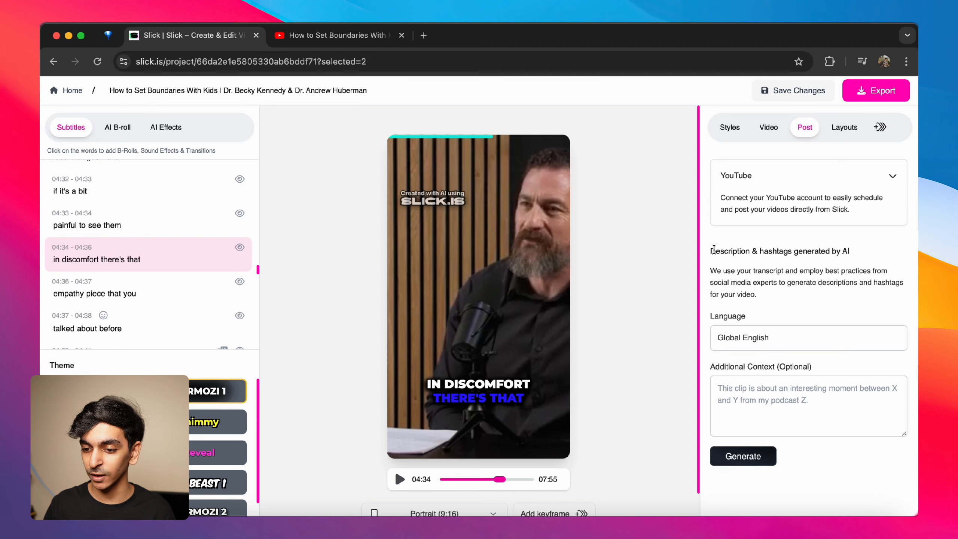
pyautogui.moveTo(714, 250); pyautogui.dragTo(910, 306)
pyautogui.click(867, 299)
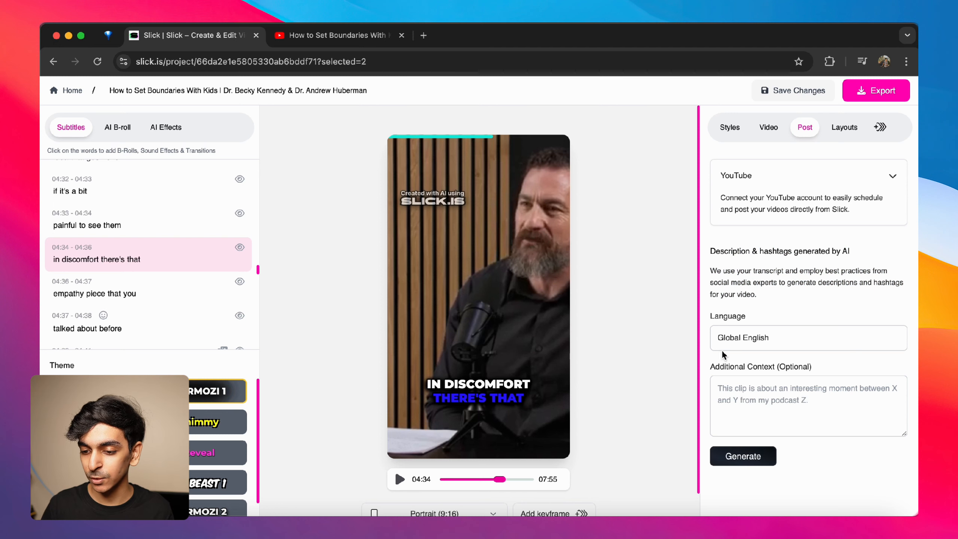
pyautogui.click(720, 336)
pyautogui.click(744, 456)
pyautogui.scroll(-5, 807, 378)
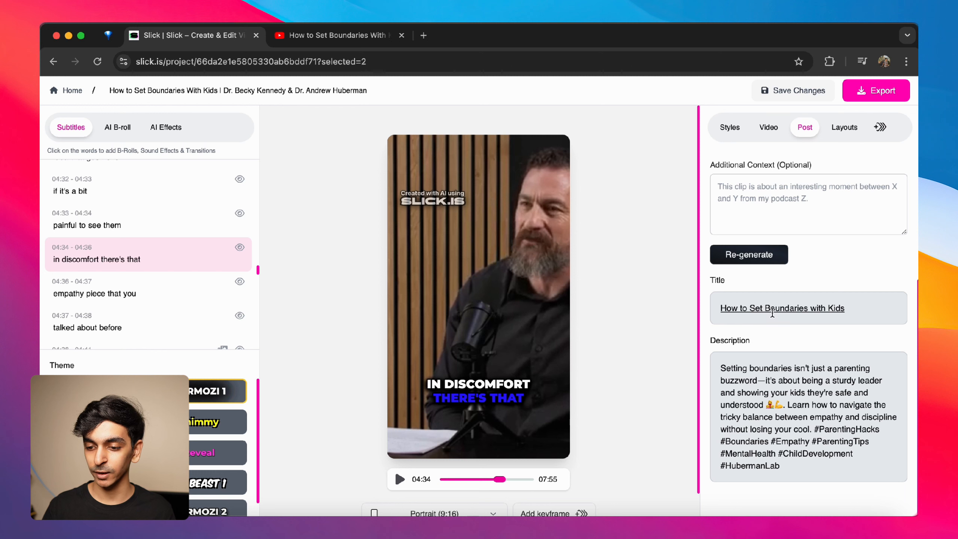
pyautogui.click(744, 309)
pyautogui.click(747, 364)
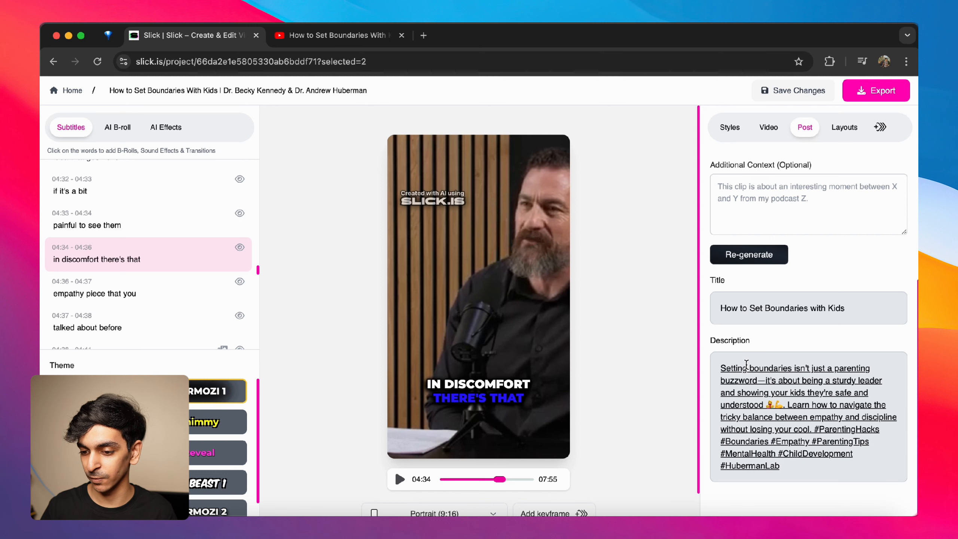
# Return to the caption style settings, export the clip and open the list of all exports.
pyautogui.click(722, 132)
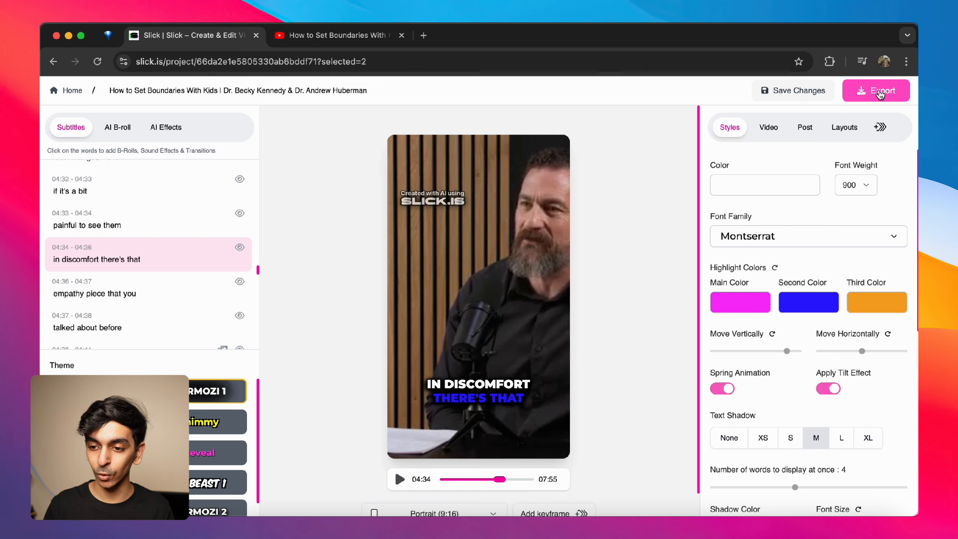
pyautogui.click(880, 95)
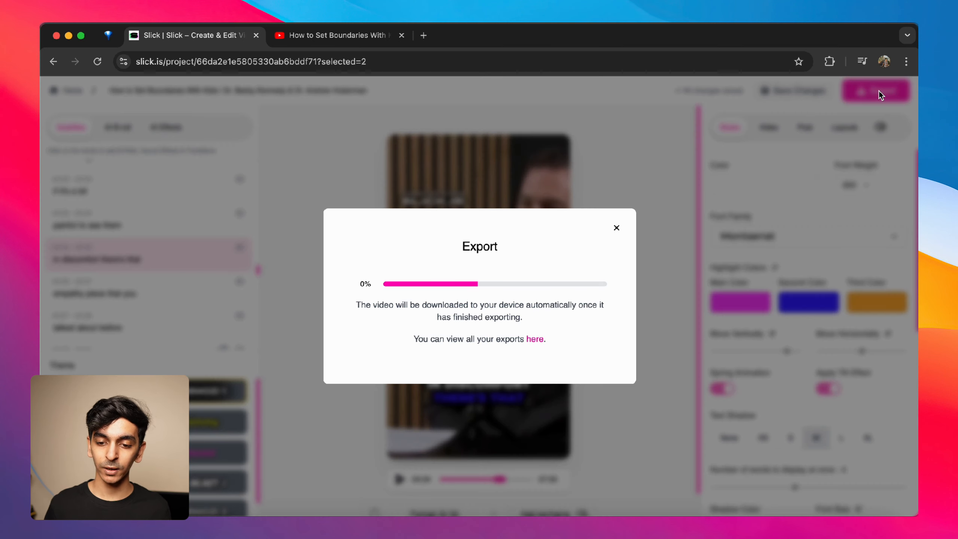
pyautogui.click(535, 339)
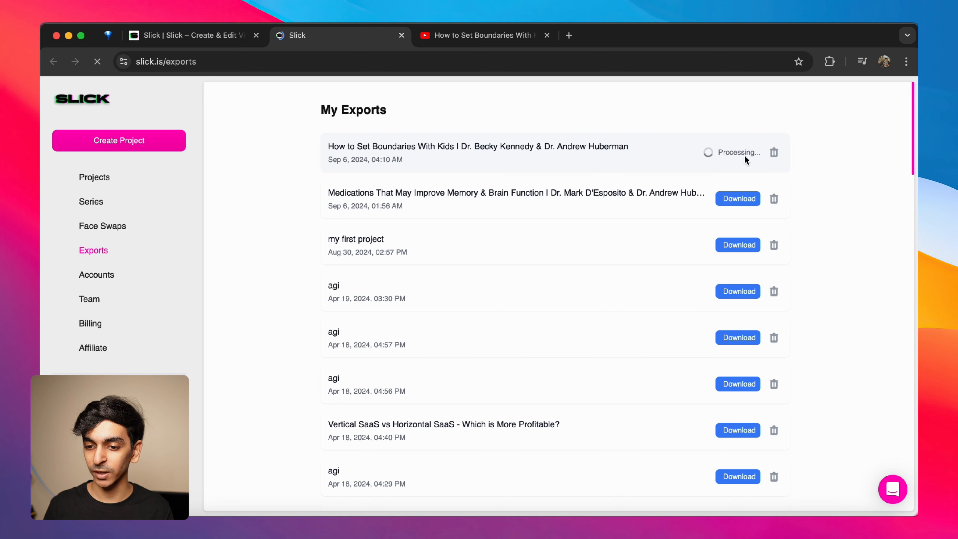